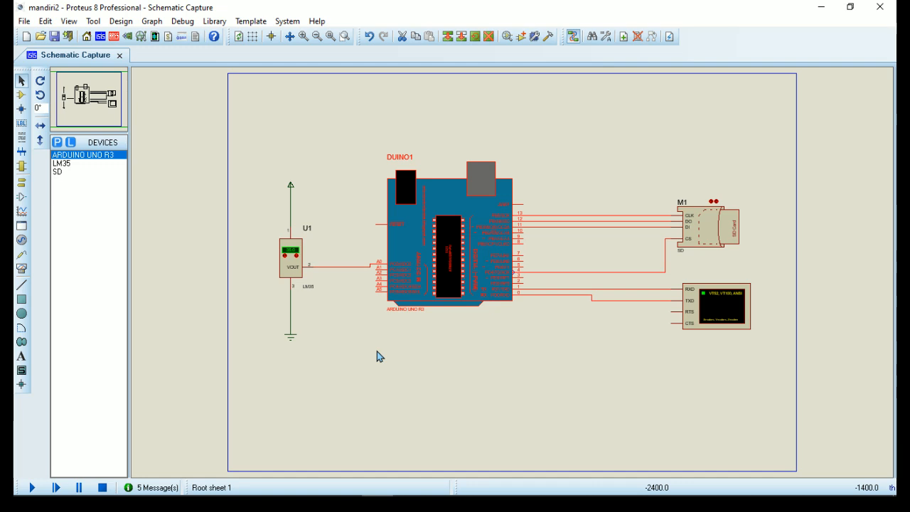
- Switch to the SPI assignment PDF in Edge to read its two tasks, and return to the schematic
mouse_move(374, 494)
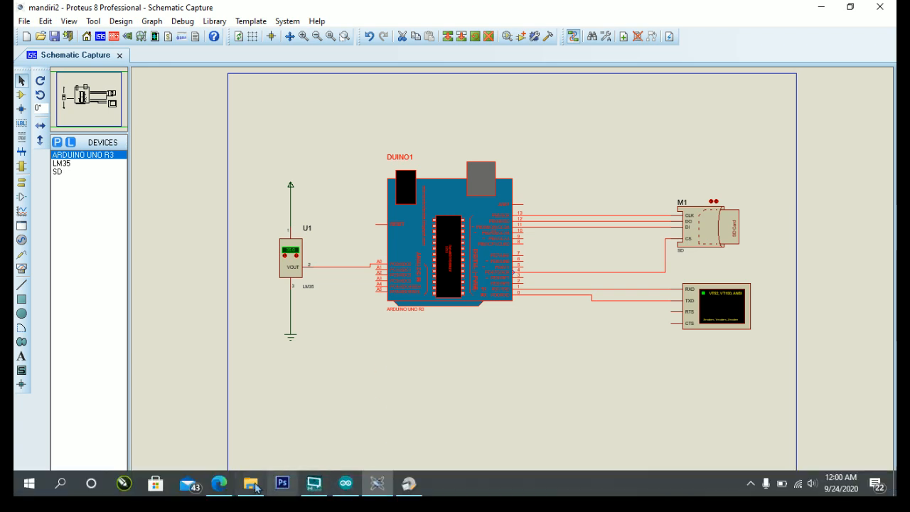
click(218, 485)
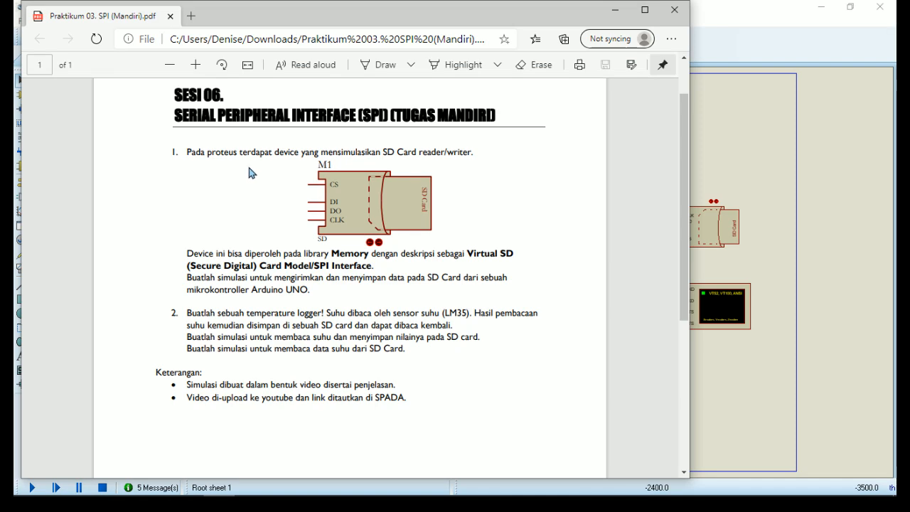
click(758, 180)
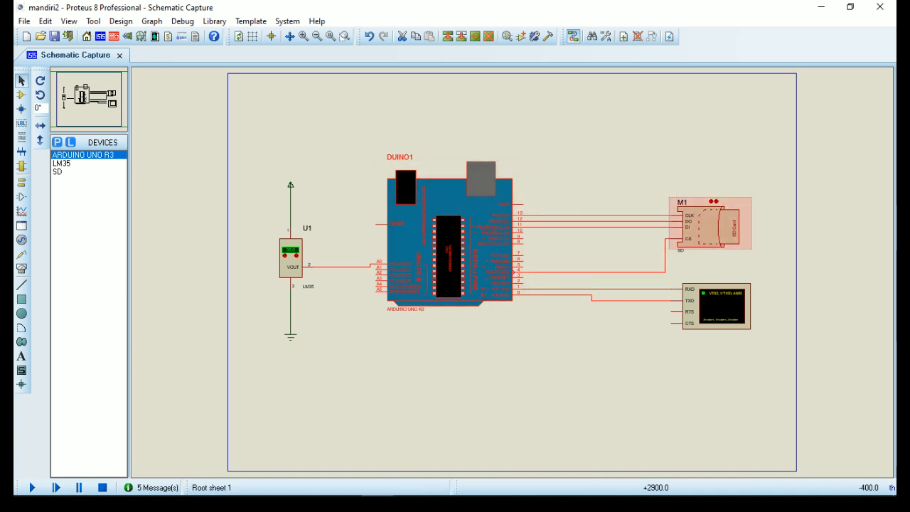
- Switch to the mandiri2 sketch in the Arduino IDE and look through the built-in SD library examples, including CardInfo
mouse_move(376, 487)
click(346, 484)
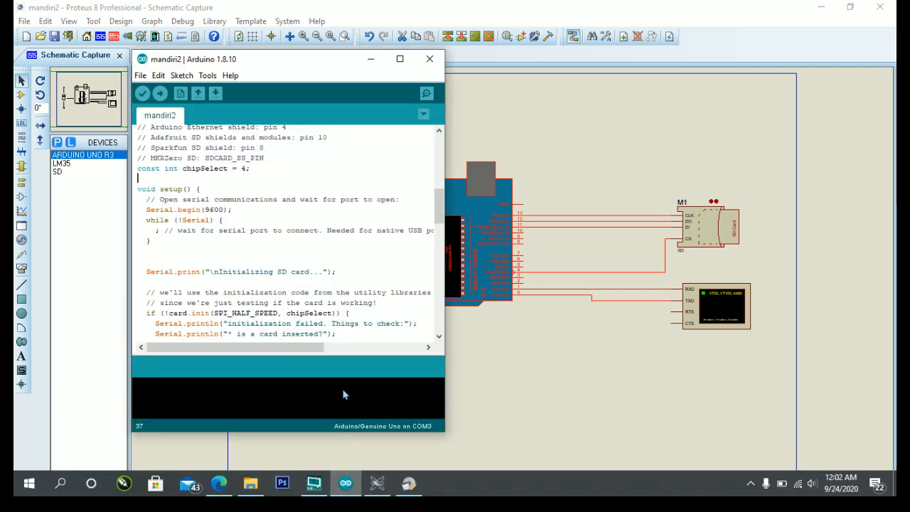
drag(309, 70, 450, 80)
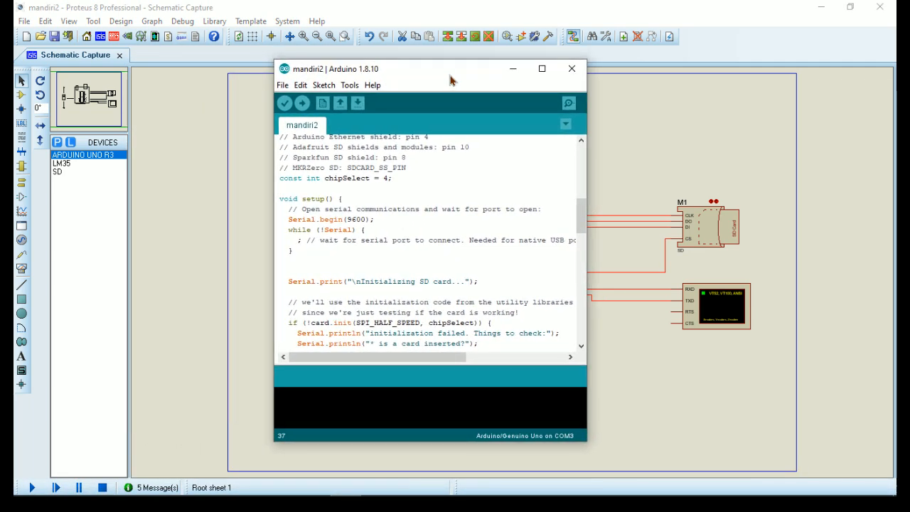
click(283, 86)
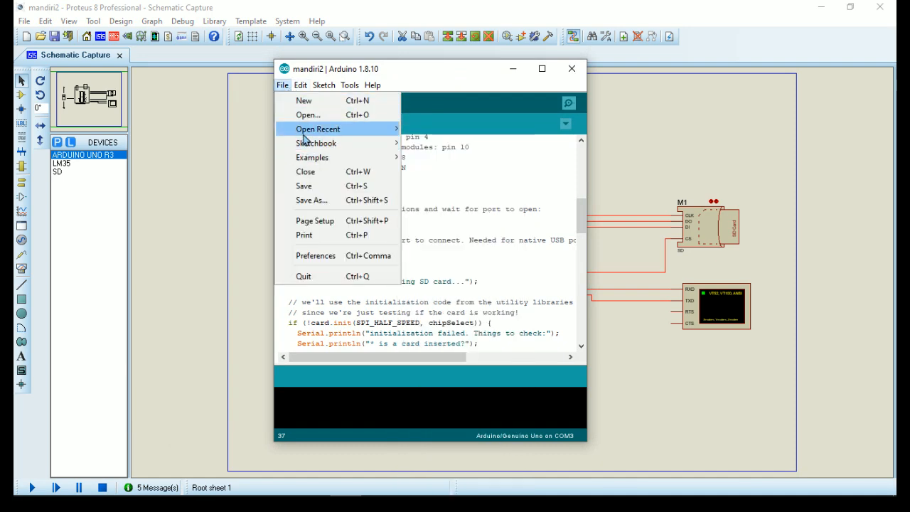
mouse_move(395, 169)
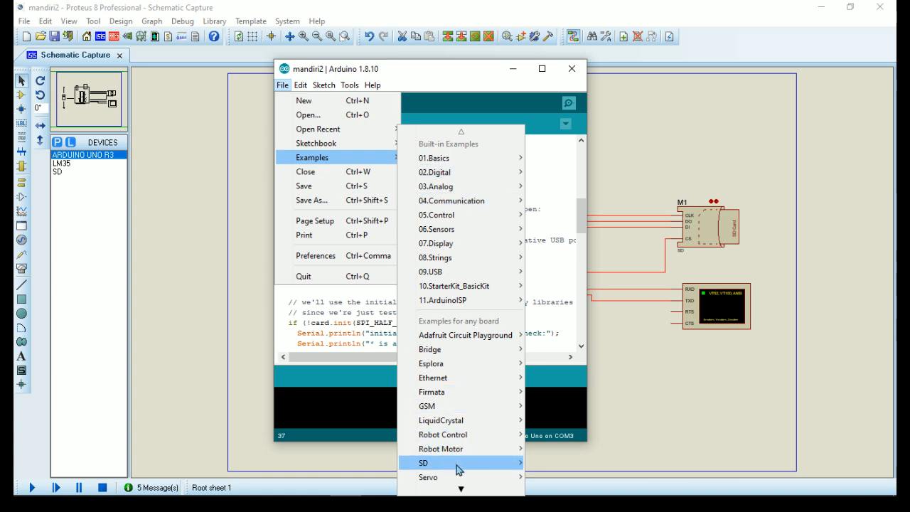
mouse_move(474, 418)
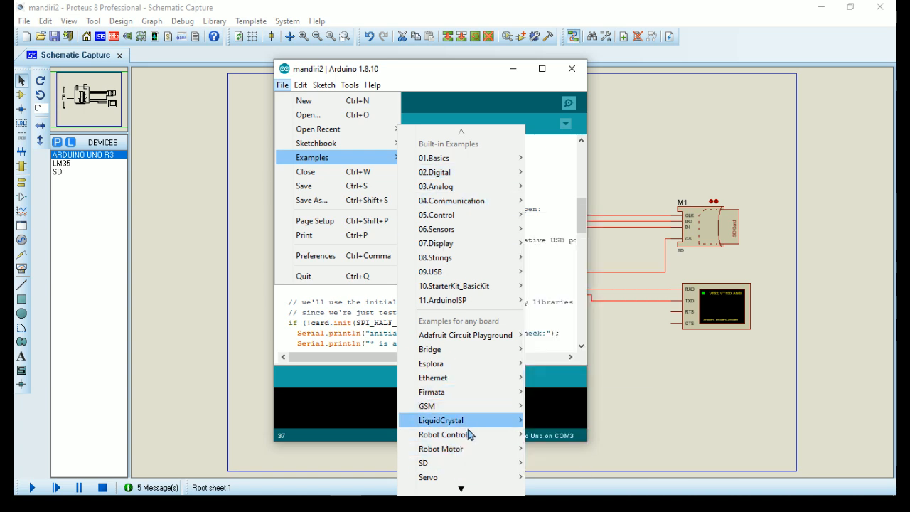
mouse_move(509, 466)
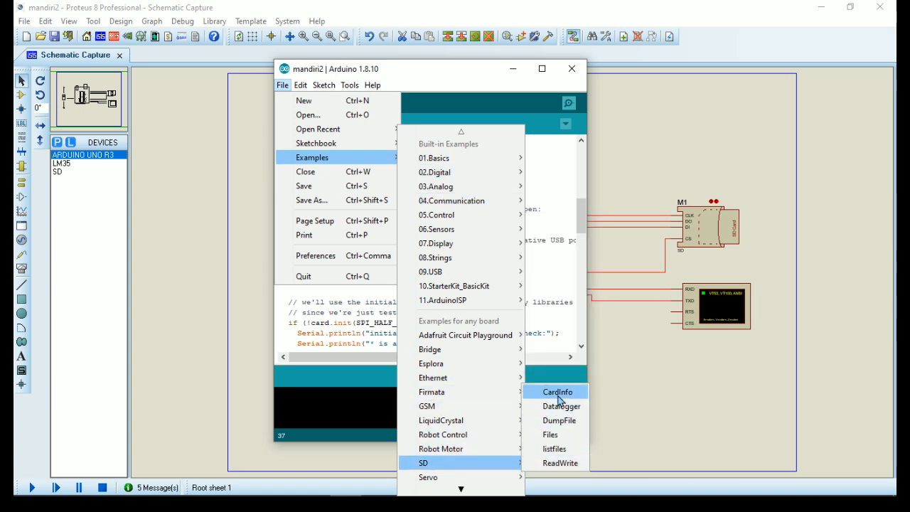
click(563, 243)
- Review the sketch's SD card initialization code and the Export compiled Binary command, and return to the Proteus schematic
mouse_move(581, 216)
mouse_down()
mouse_move(581, 165)
mouse_move(561, 325)
mouse_move(556, 239)
mouse_move(523, 232)
mouse_up()
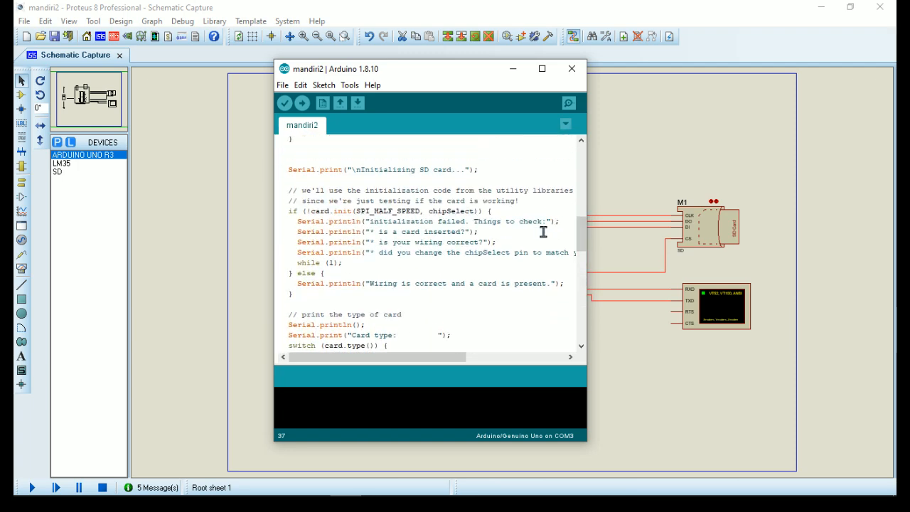
mouse_move(580, 234)
mouse_down()
mouse_move(583, 215)
mouse_move(471, 213)
mouse_up()
drag(477, 81, 371, 91)
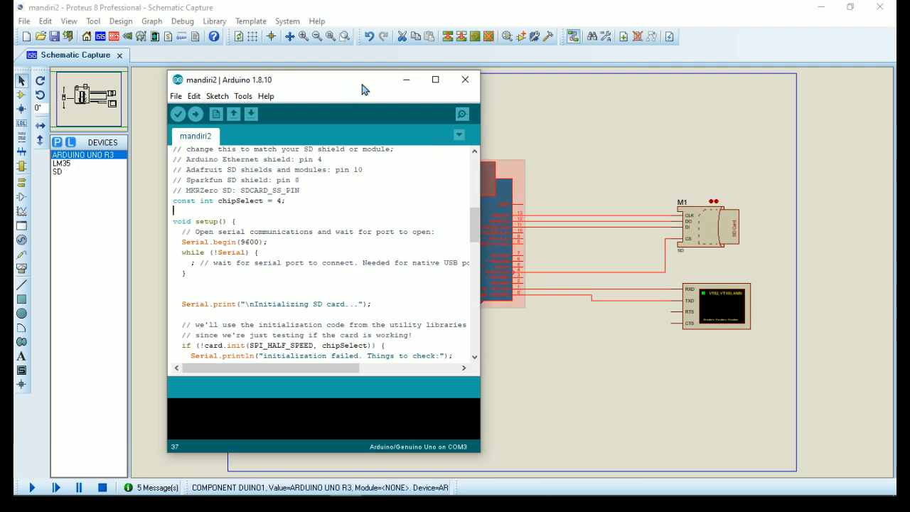
click(217, 96)
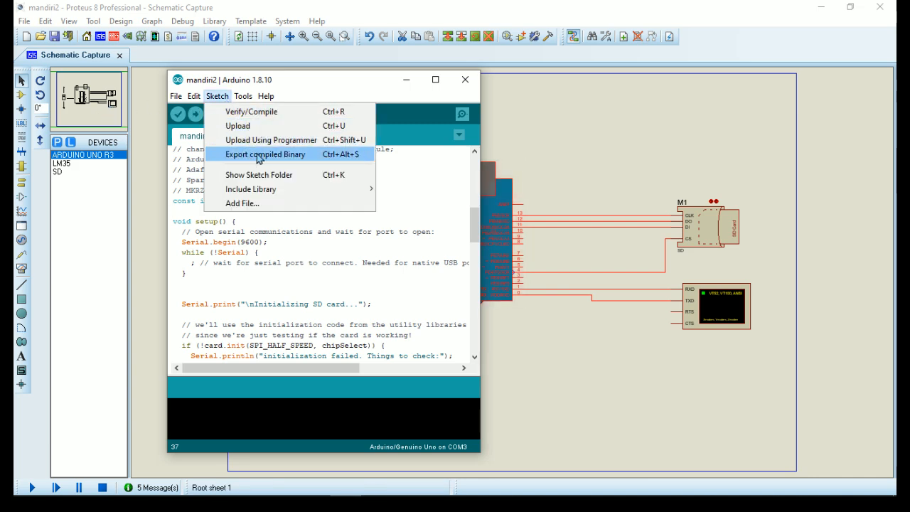
click(634, 10)
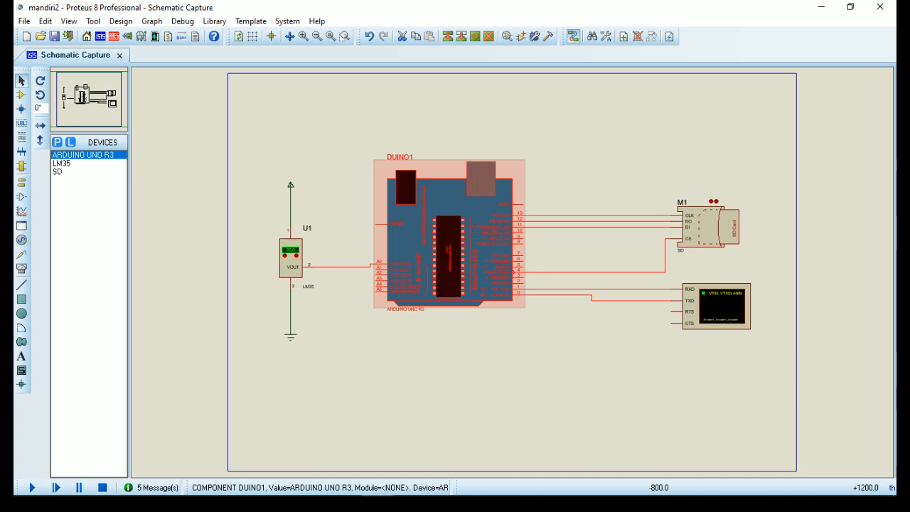
- Load mandiri2.1.ino.standard.hex as the program file of the Arduino UNO R3 component
double_click(473, 211)
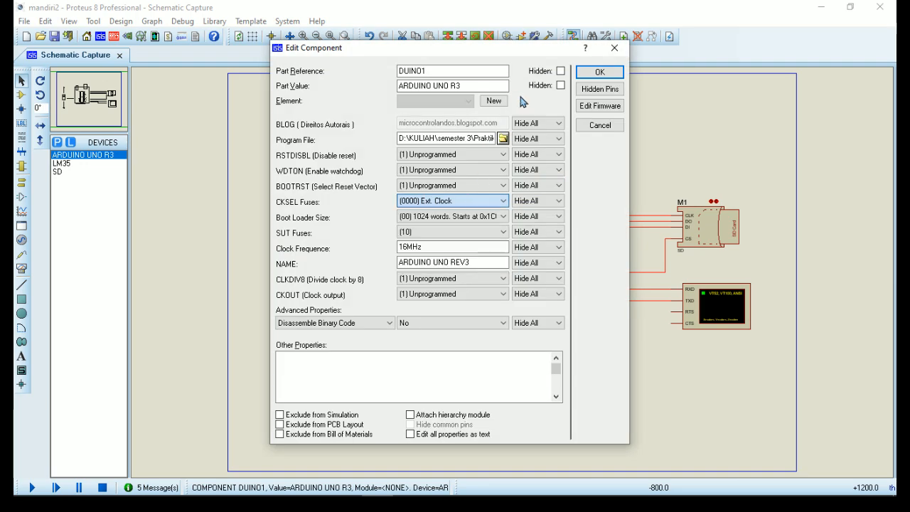
click(503, 139)
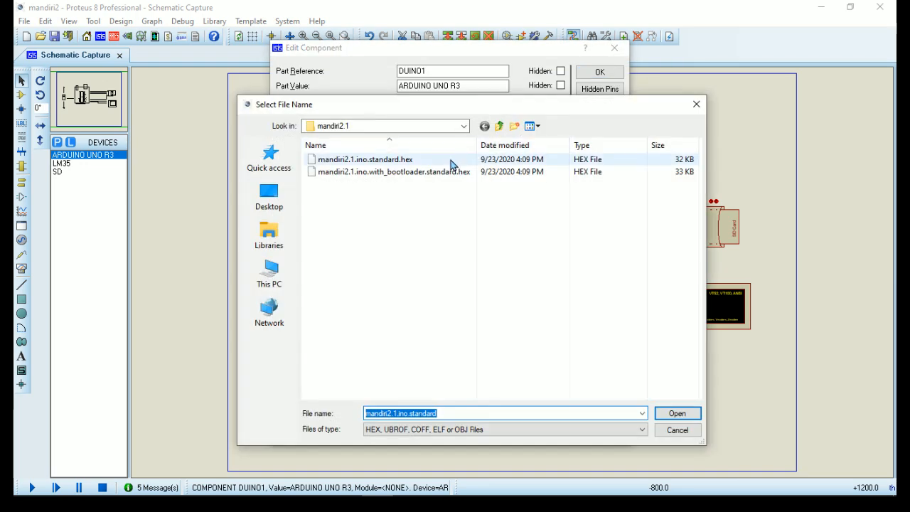
click(451, 160)
click(670, 421)
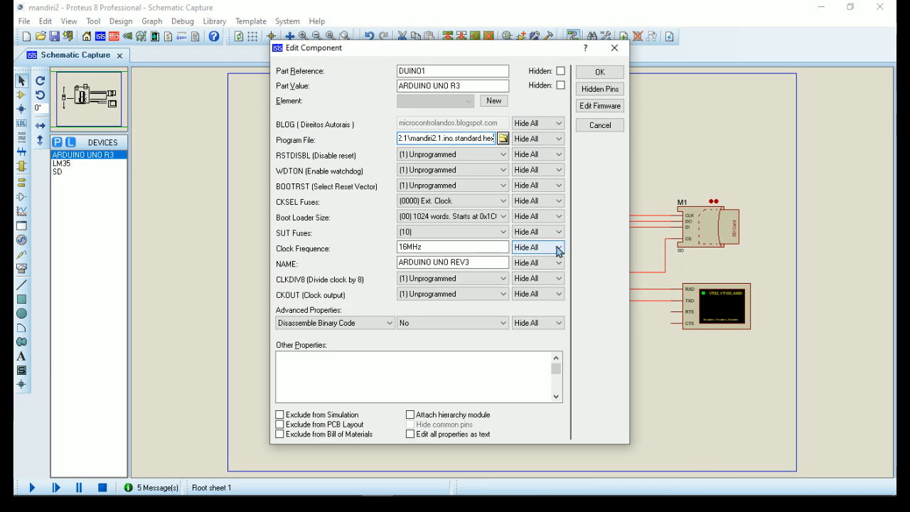
click(584, 77)
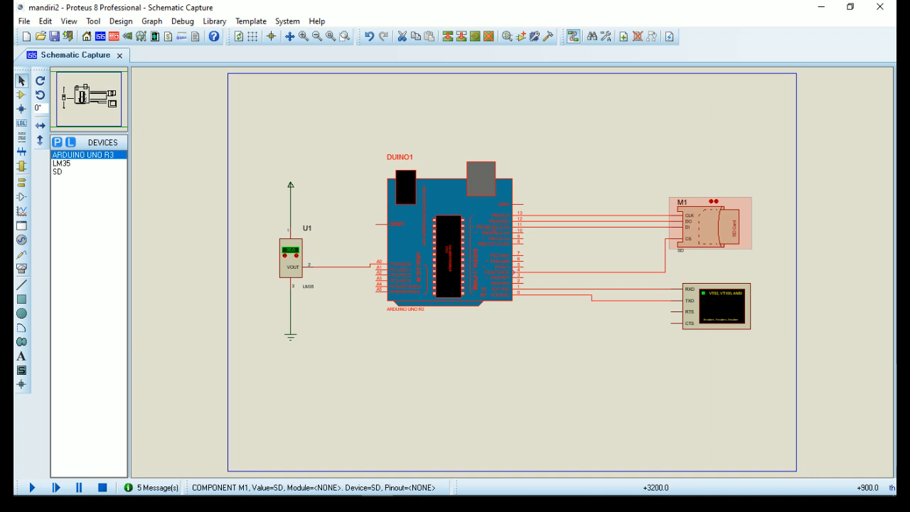
- Open the properties of SD card component M1 and examine its media size and card image file settings
right_click(694, 228)
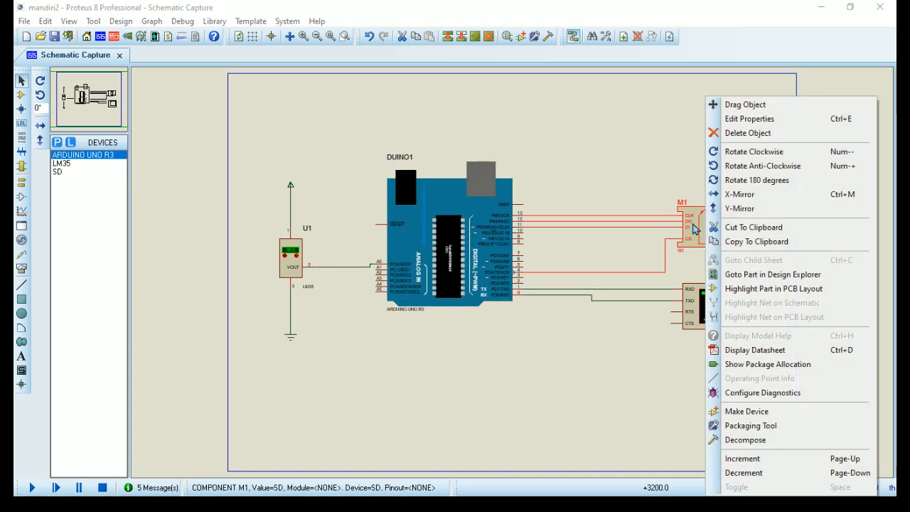
click(749, 119)
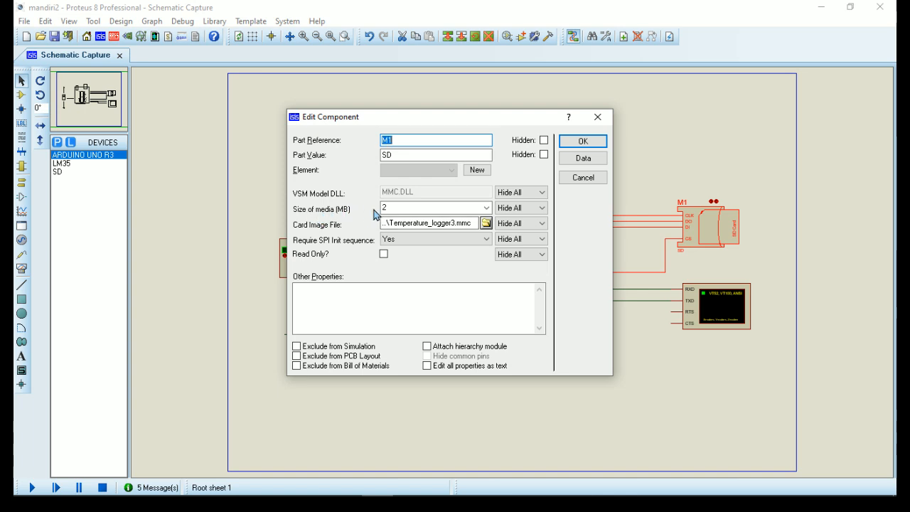
double_click(408, 207)
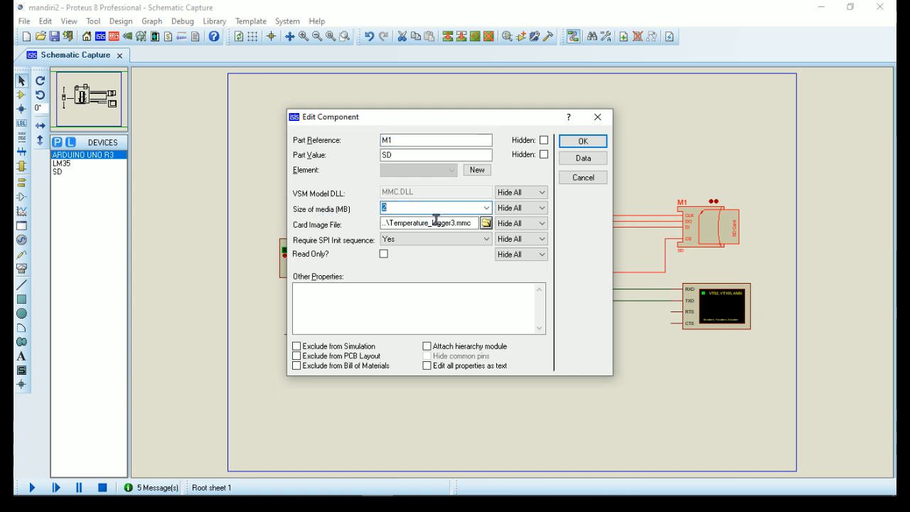
click(467, 224)
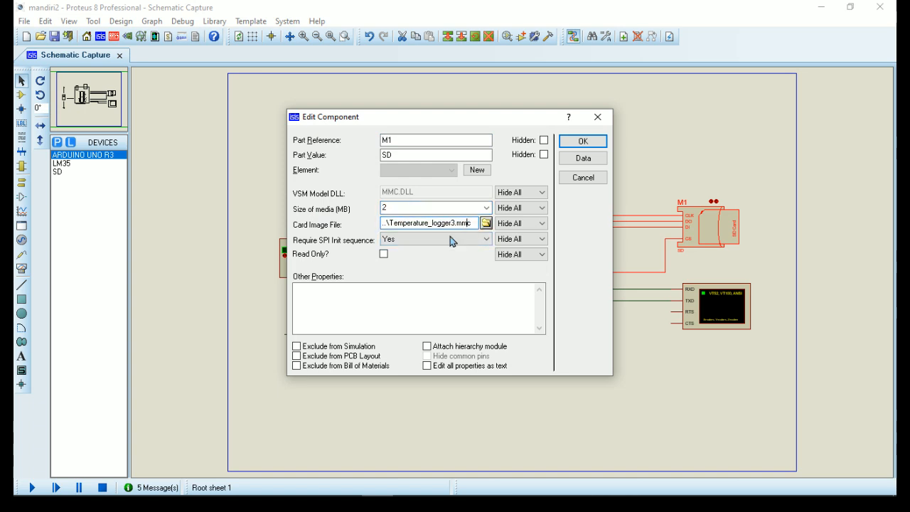
click(387, 225)
- Search Windows for "winimage" and launch WinImage as administrator
mouse_move(99, 489)
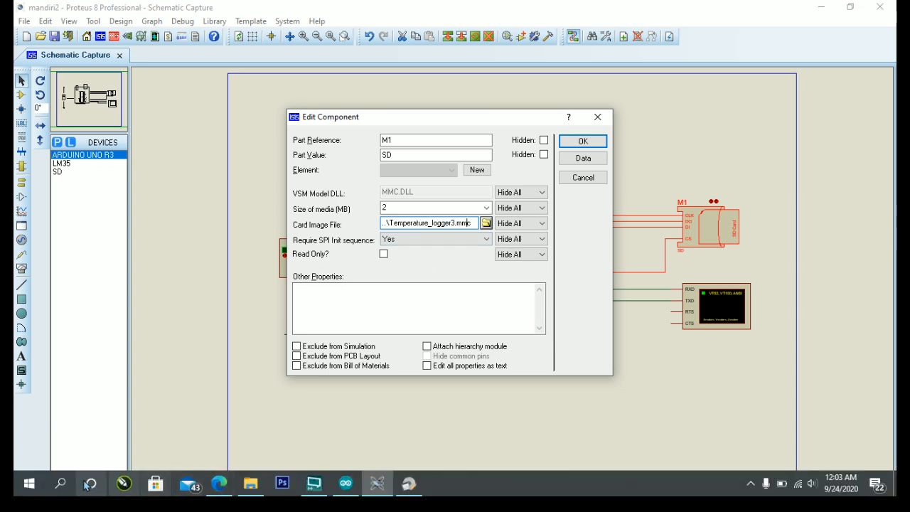
click(62, 484)
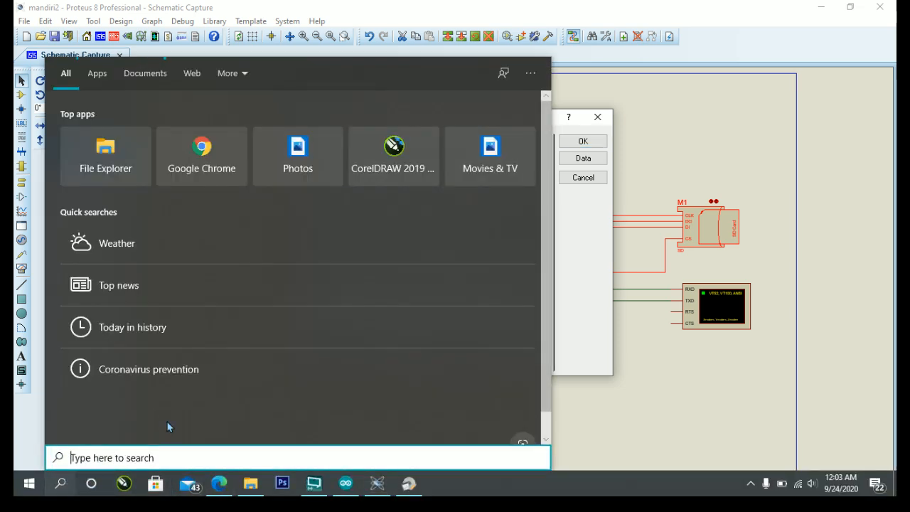
text(wi)
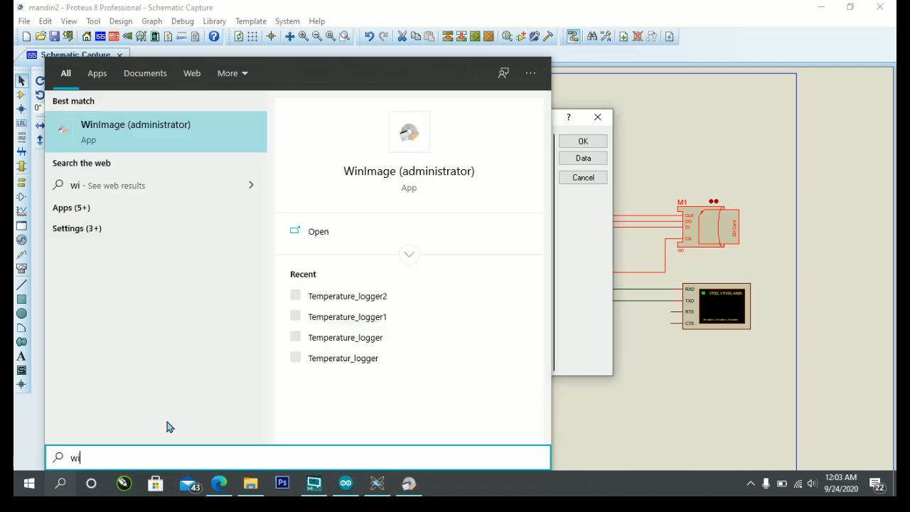
text(nim)
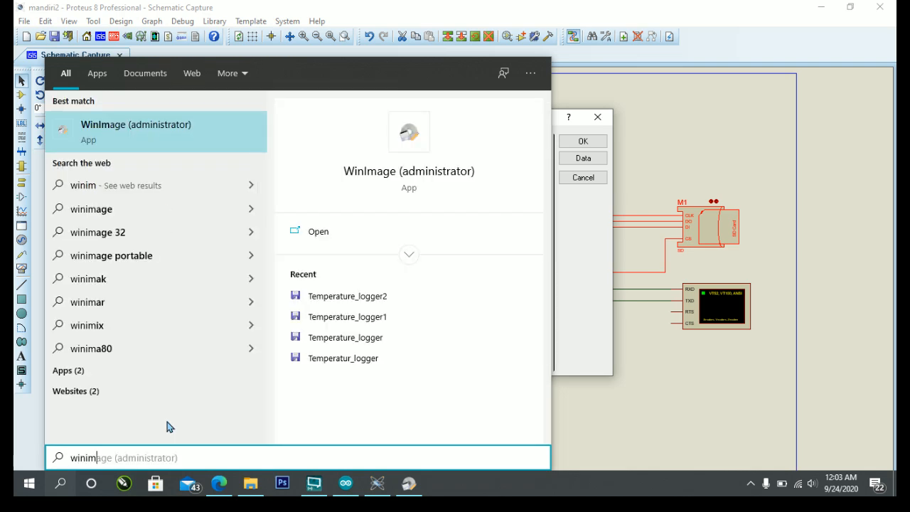
text(age)
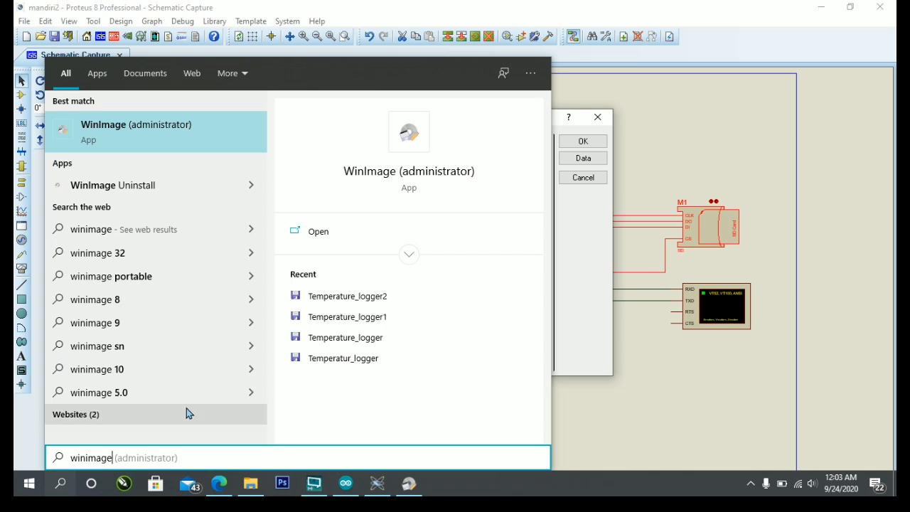
click(410, 254)
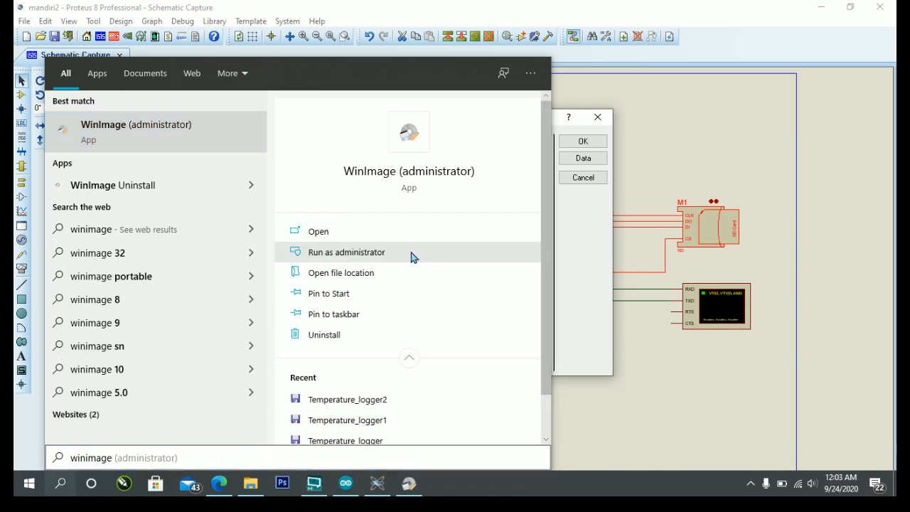
click(400, 260)
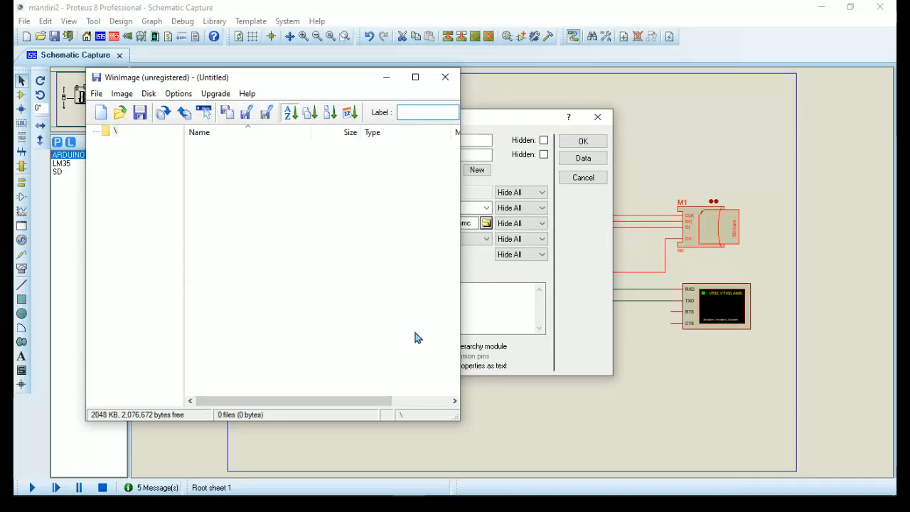
click(425, 357)
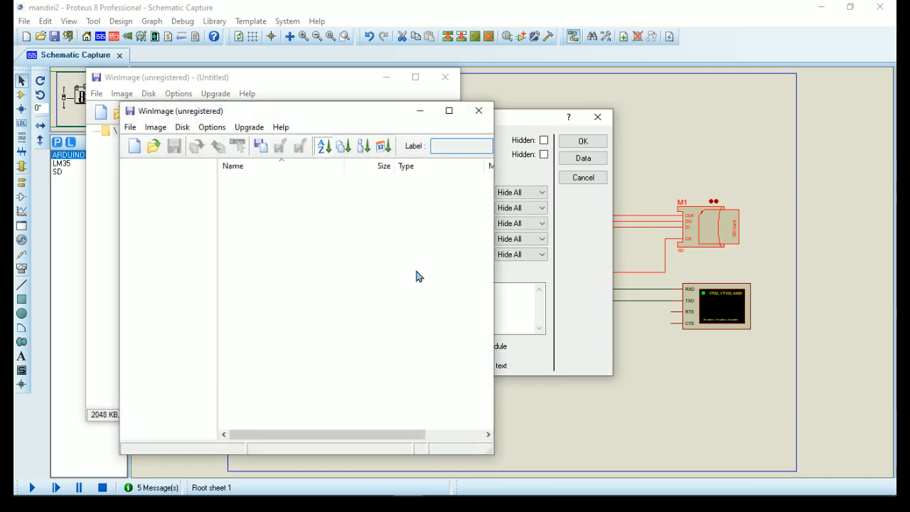
- Start a new disk image in WinImage using the custom image format option
click(138, 127)
click(160, 142)
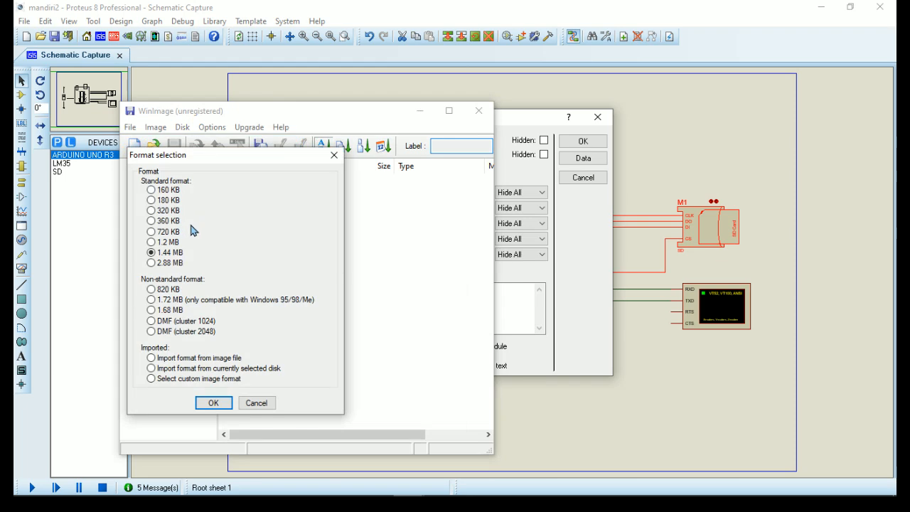
click(198, 379)
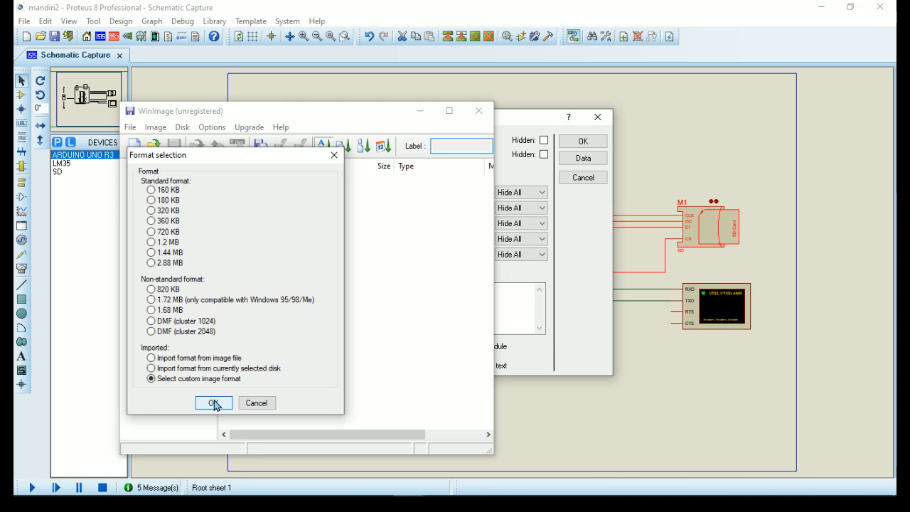
click(214, 403)
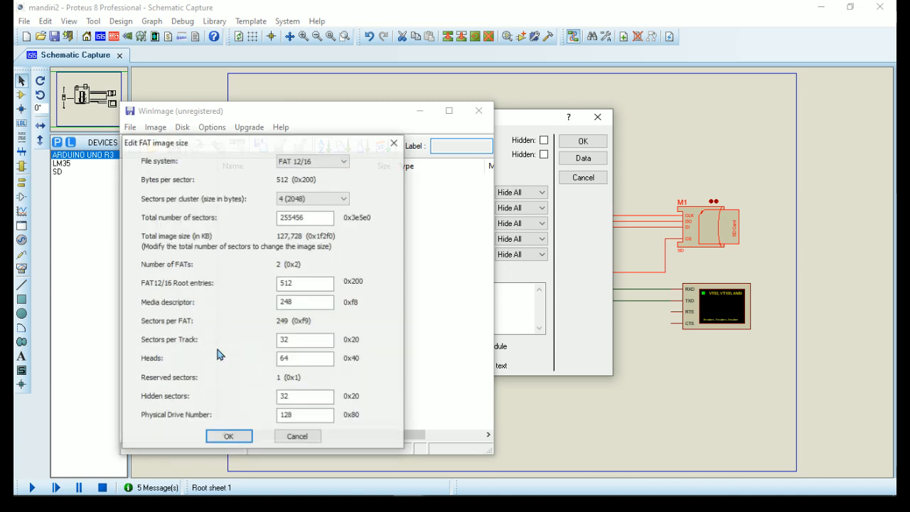
- Create the custom image with a FAT 12/16 file system and 4096 total sectors
click(310, 161)
click(310, 173)
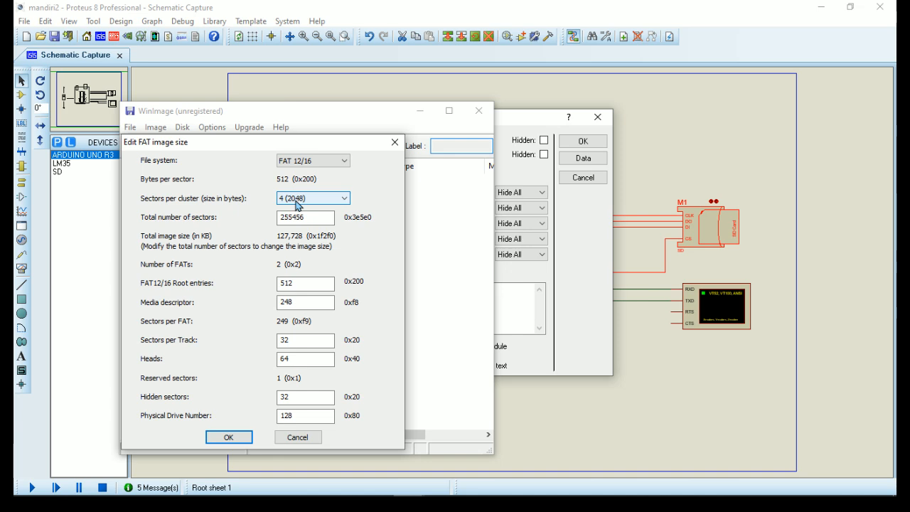
double_click(298, 217)
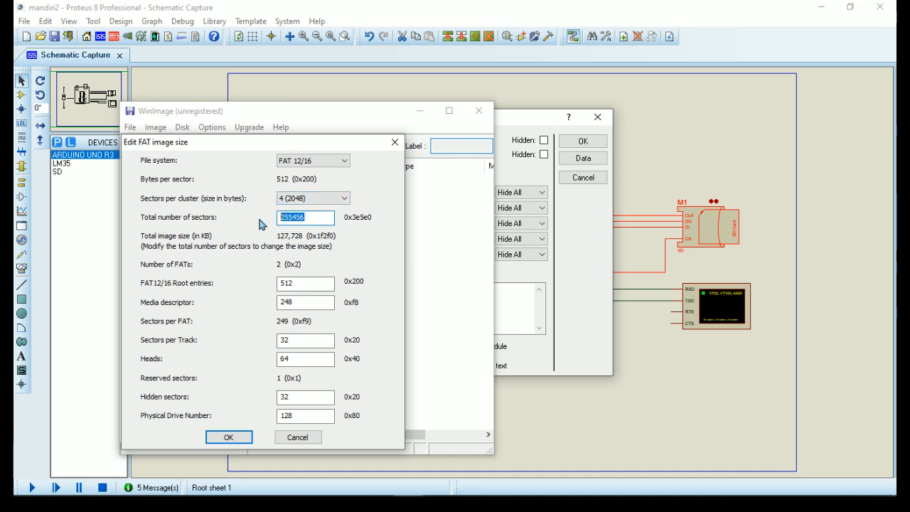
key(BackSpace)
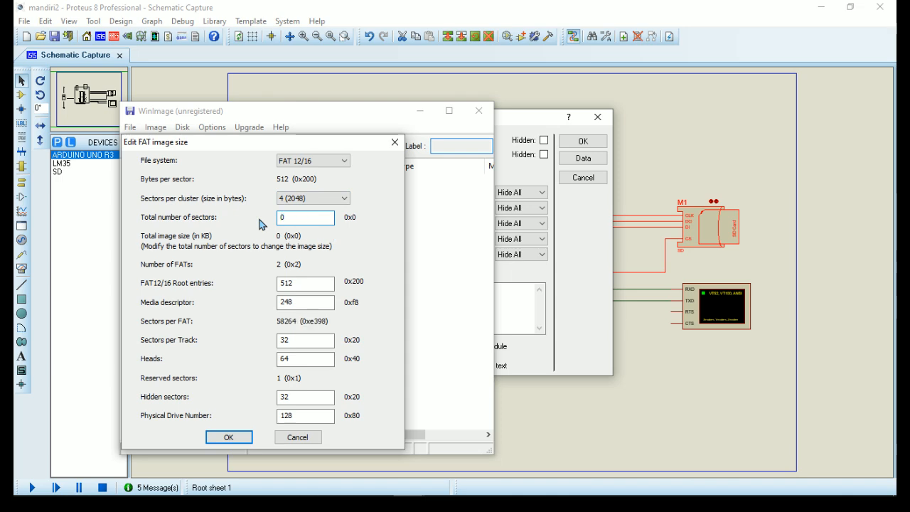
text(4096)
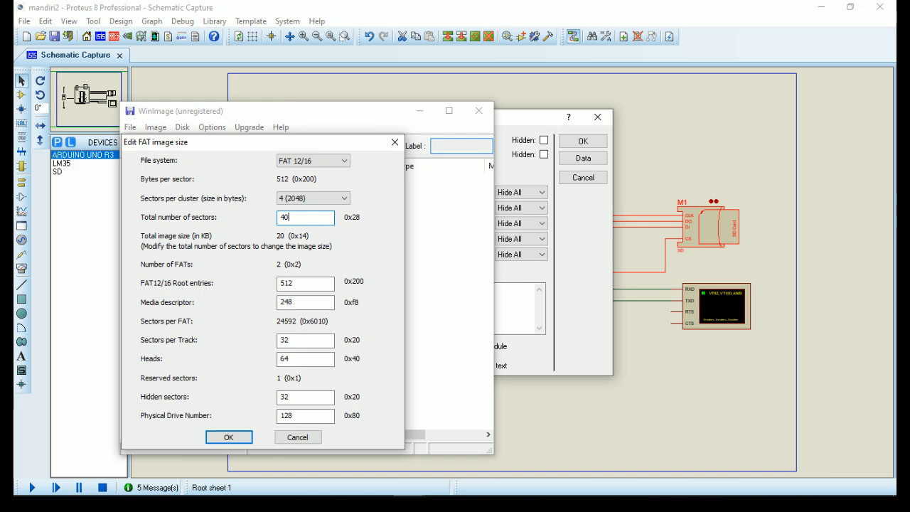
click(234, 435)
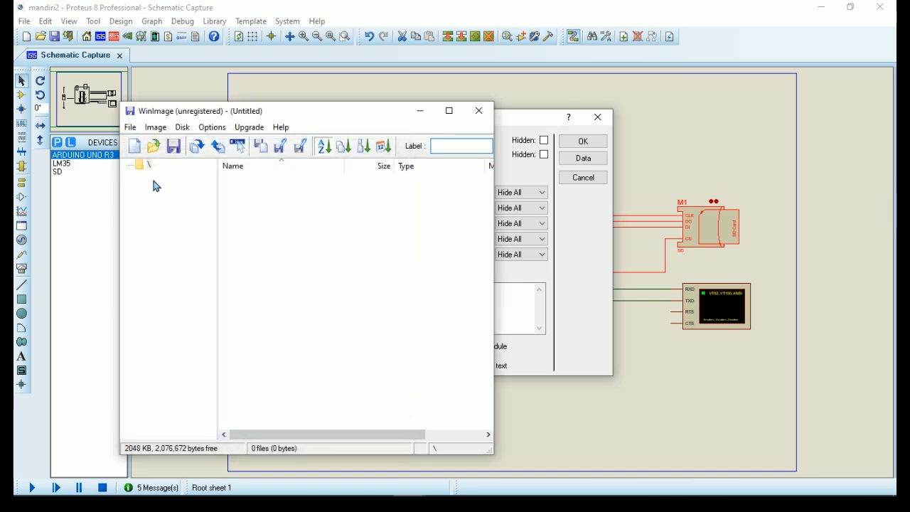
- Begin saving the new disk image under a chosen name, with All files (*.*) as the file type
click(131, 127)
click(150, 193)
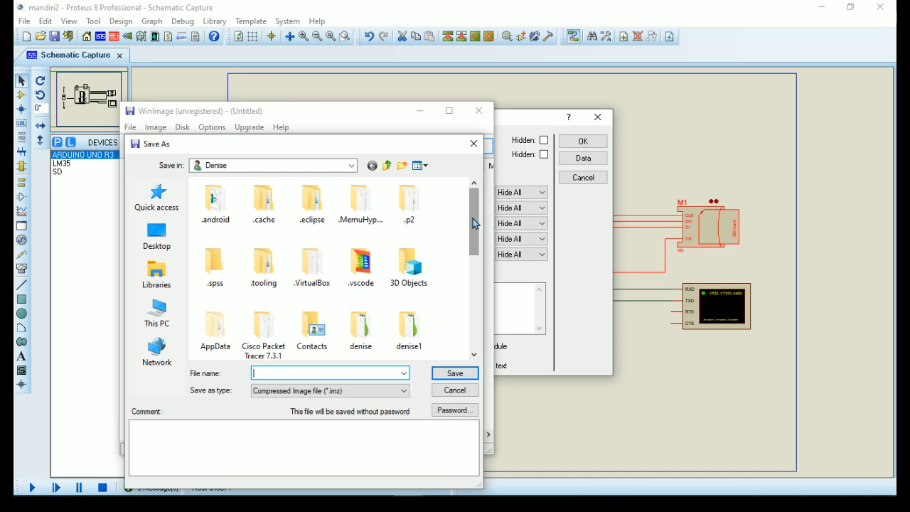
scroll(474, 227, down, 1)
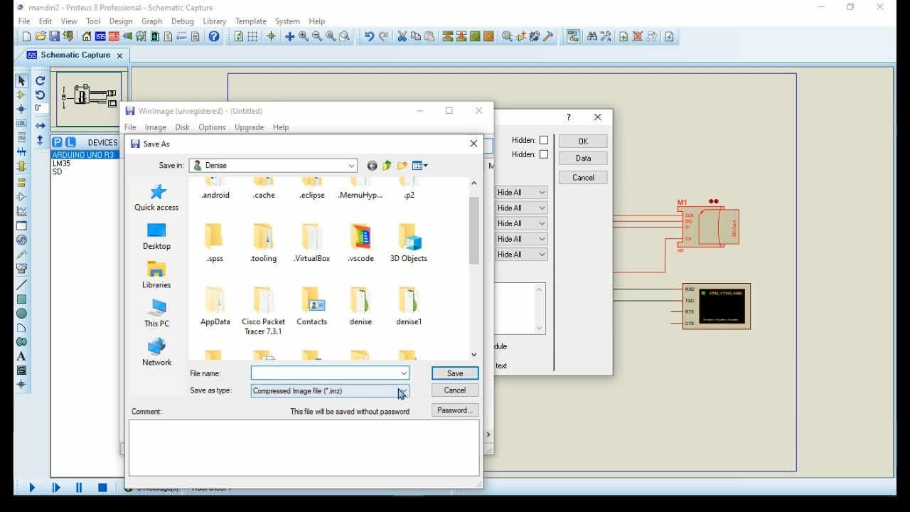
click(400, 391)
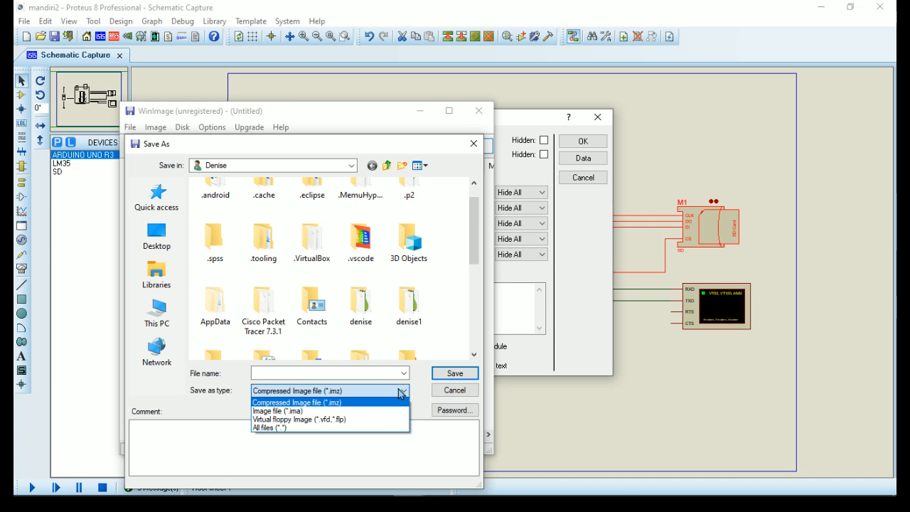
click(352, 427)
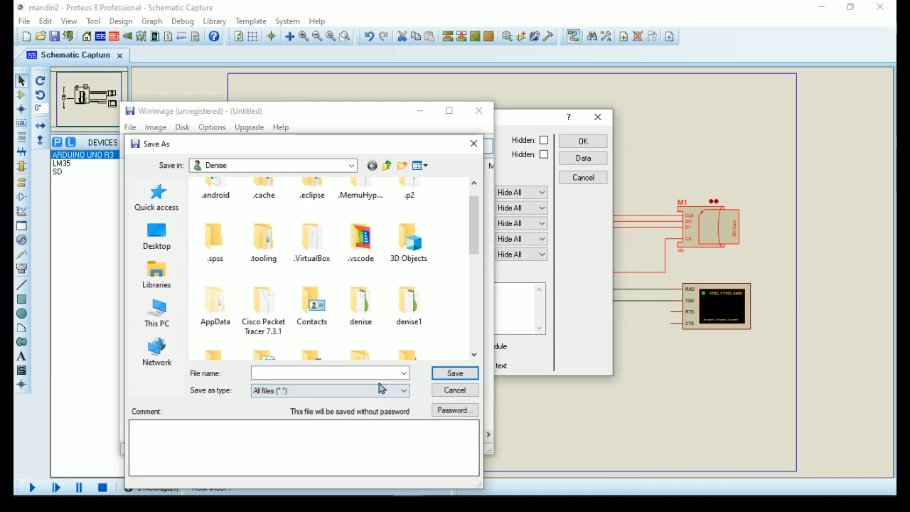
click(403, 372)
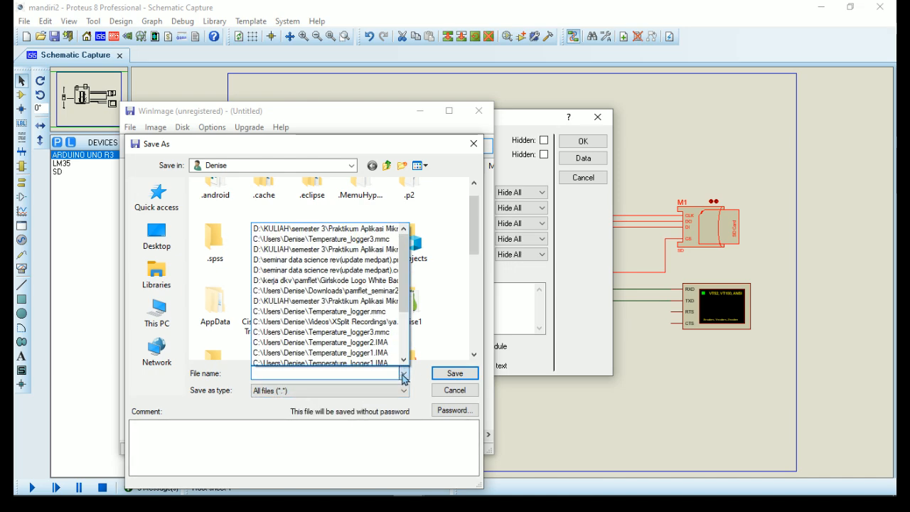
click(378, 372)
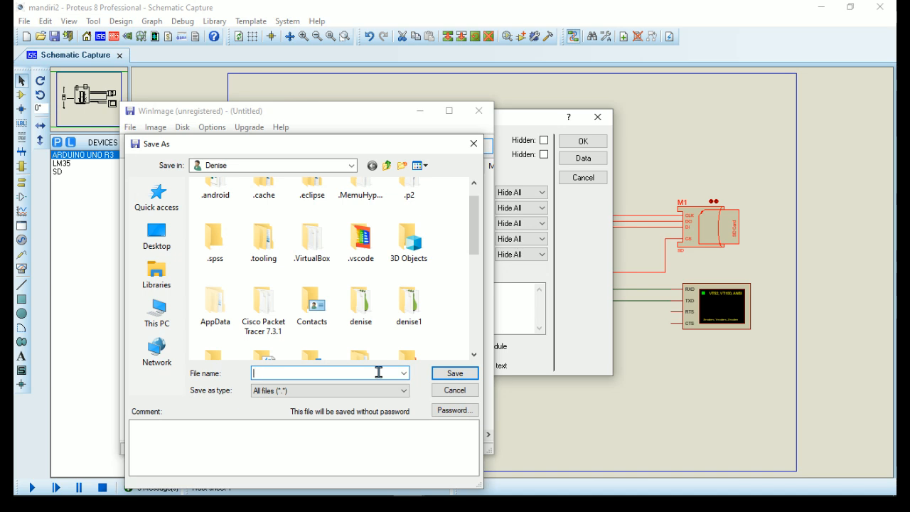
- Fill in Temperature_logger.mmc as the image file name, but cancel the save and close WinImage
text(terserah.scmm)
key(ctrl+a)
key(BackSpace)
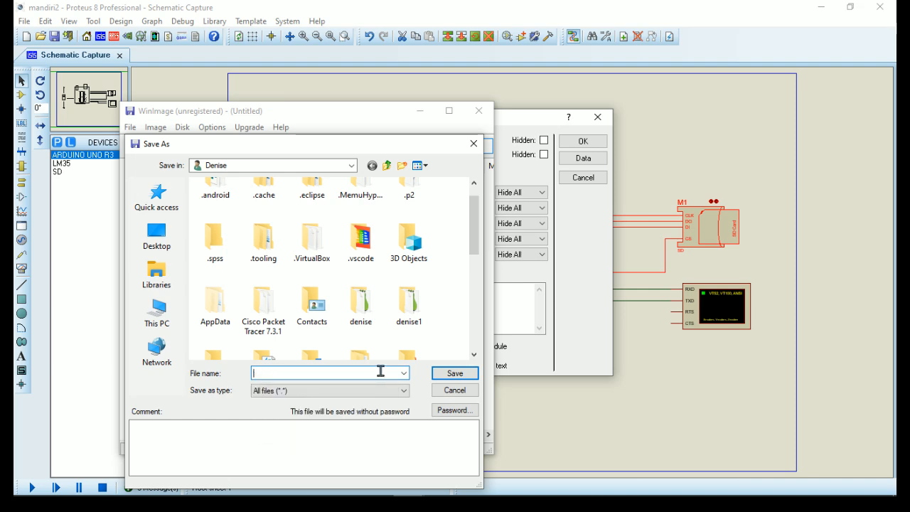
text(te)
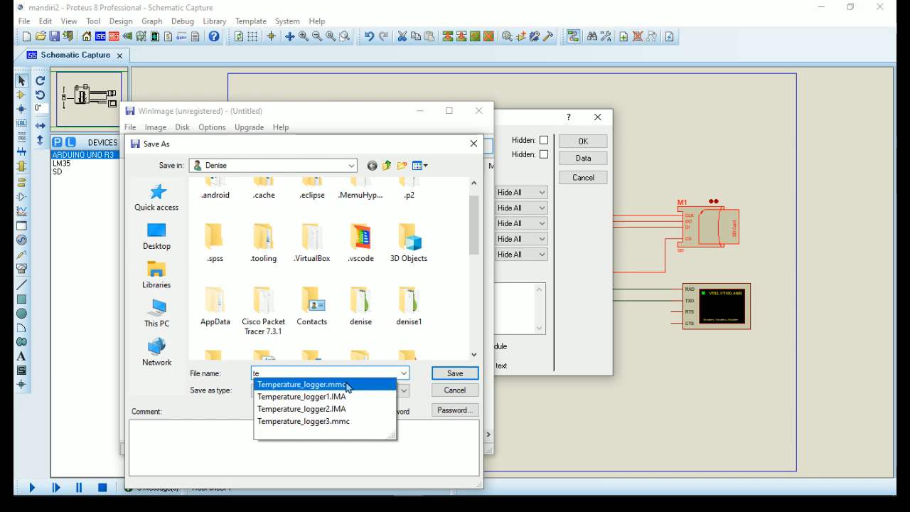
click(351, 384)
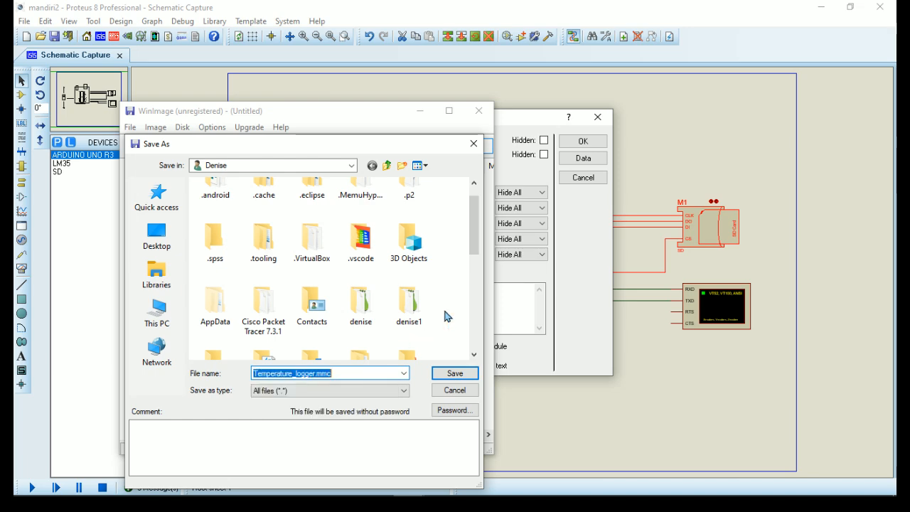
click(473, 143)
click(478, 111)
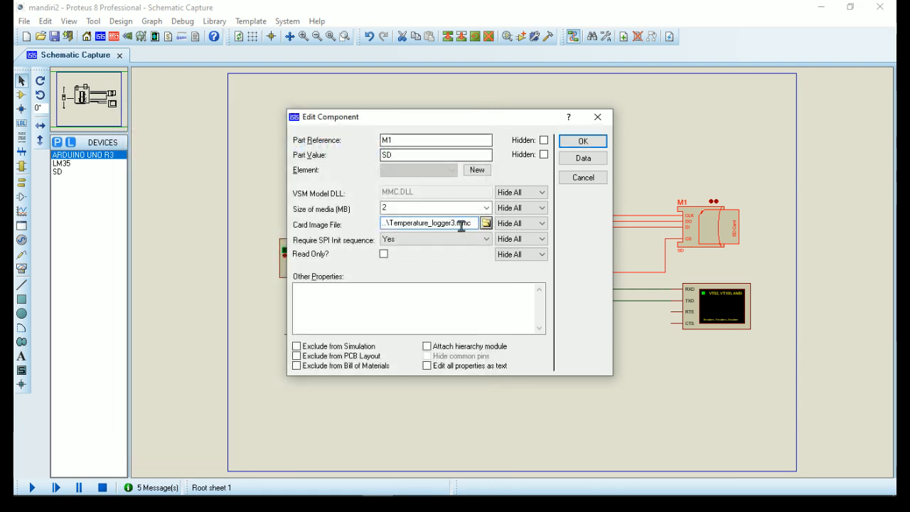
- Select Temperature_logger3 as the card image file of SD card M1 and apply its properties
click(485, 224)
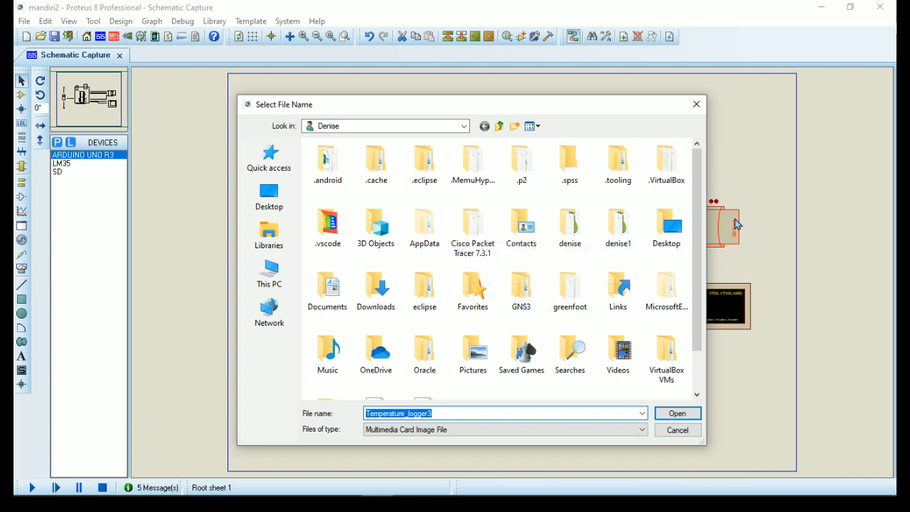
click(683, 414)
click(583, 140)
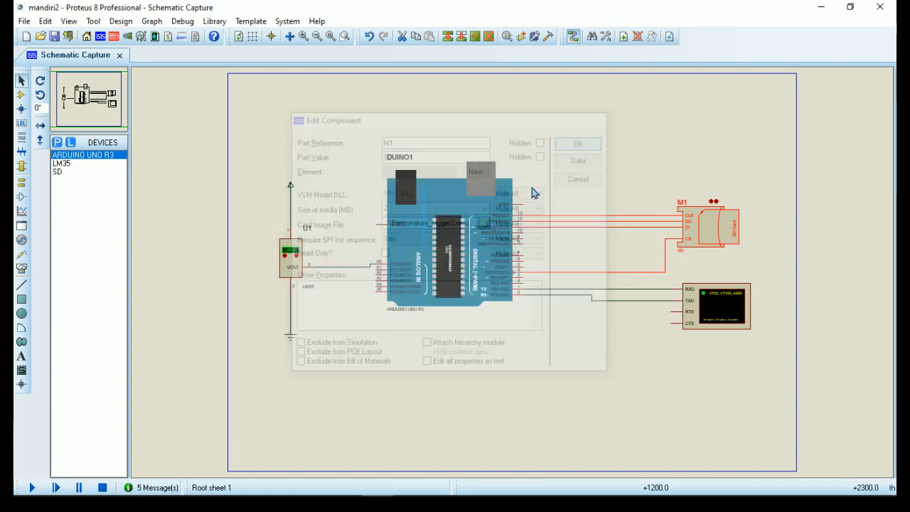
- Load mandiri2.ino.standard.hex from the mandiri2 folder as the Arduino UNO R3's program file
double_click(461, 205)
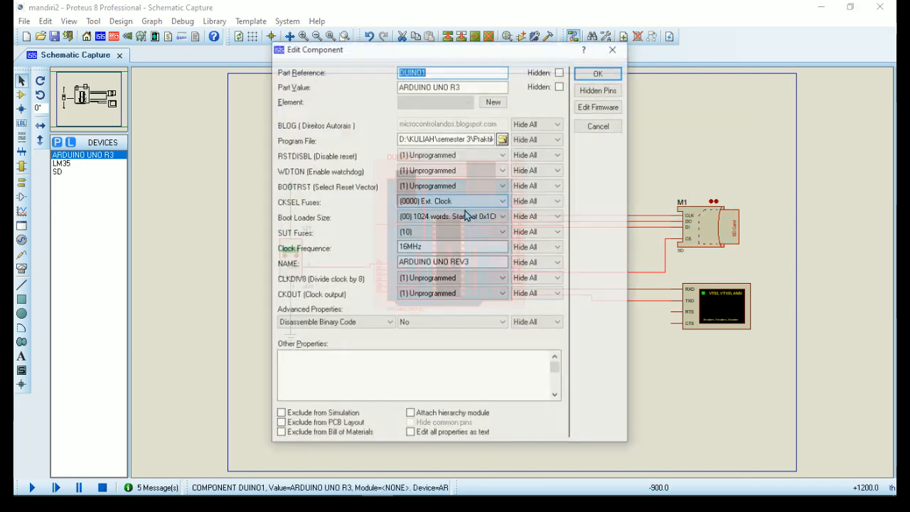
click(502, 138)
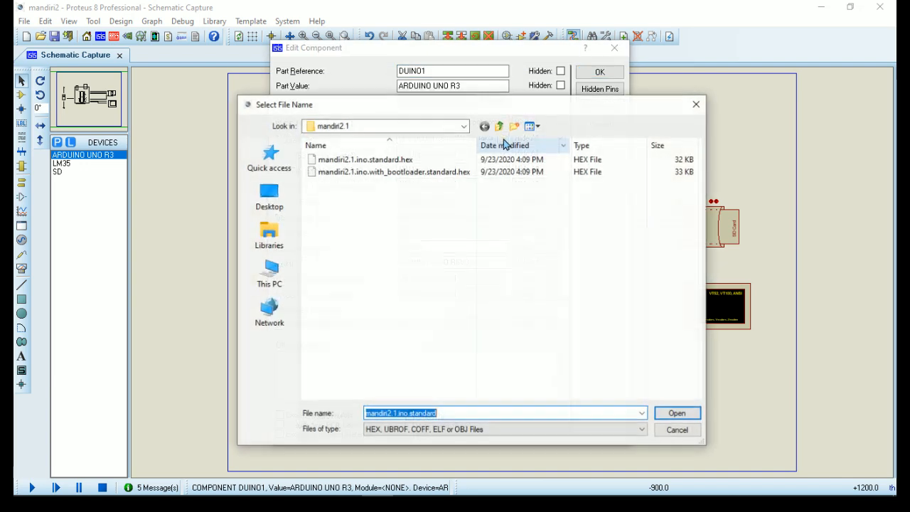
click(484, 127)
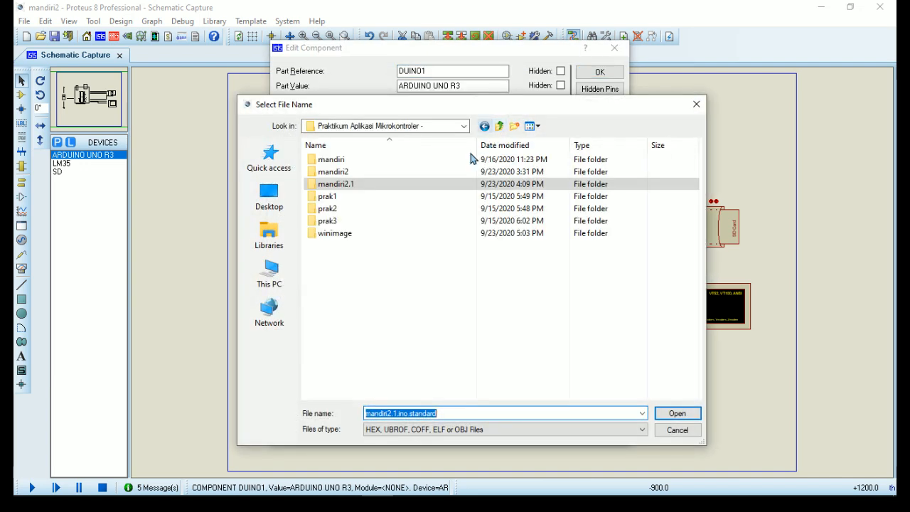
double_click(439, 170)
click(426, 159)
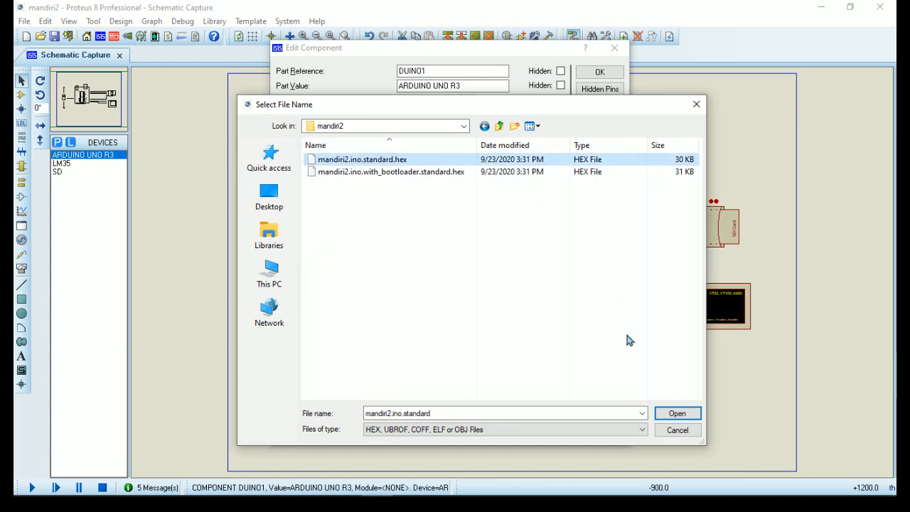
click(674, 414)
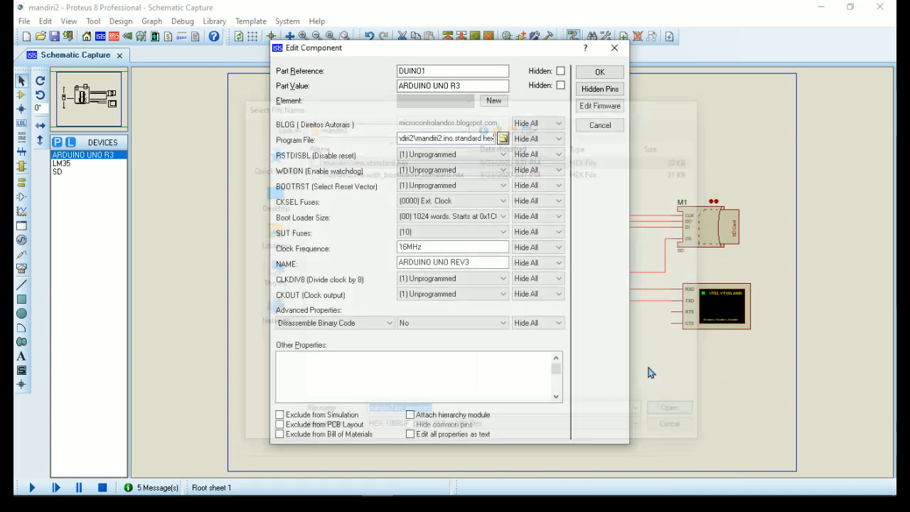
click(599, 71)
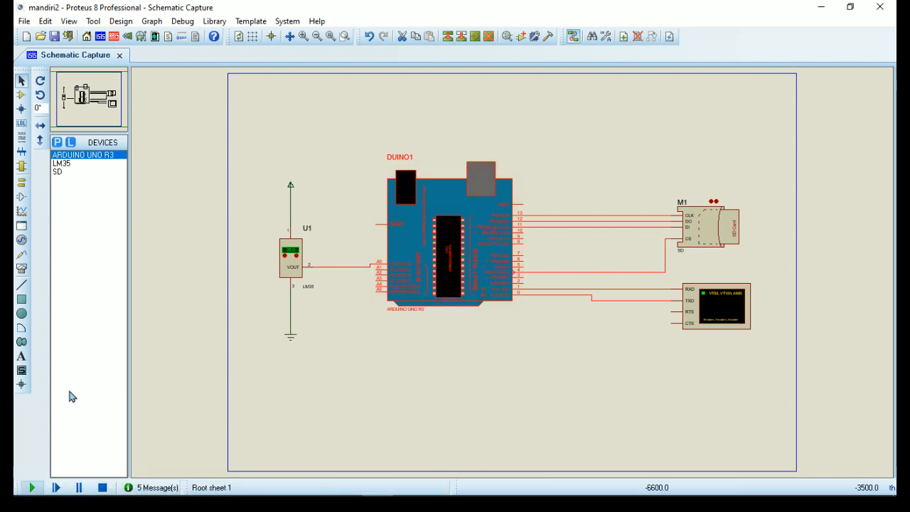
- Run the simulation and show the Virtual Terminal output for the SD card, moving its window slightly lower over the schematic
key(F12)
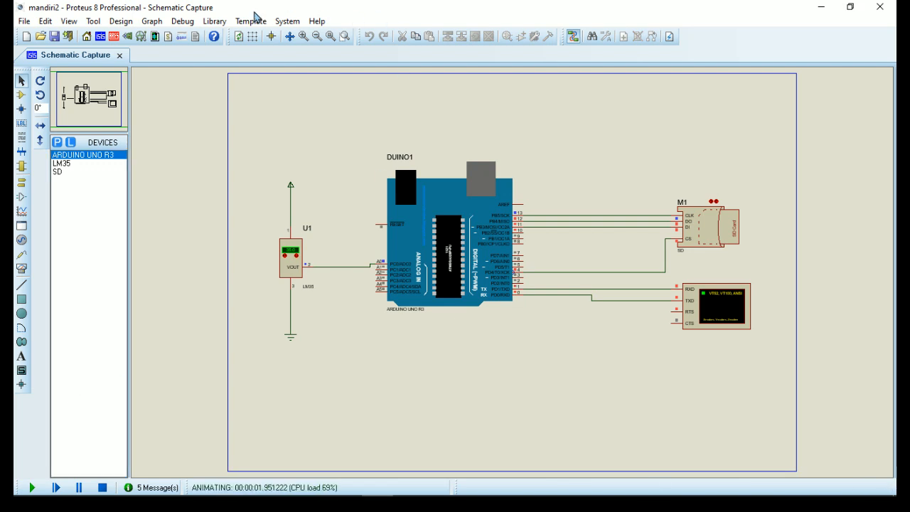
click(186, 22)
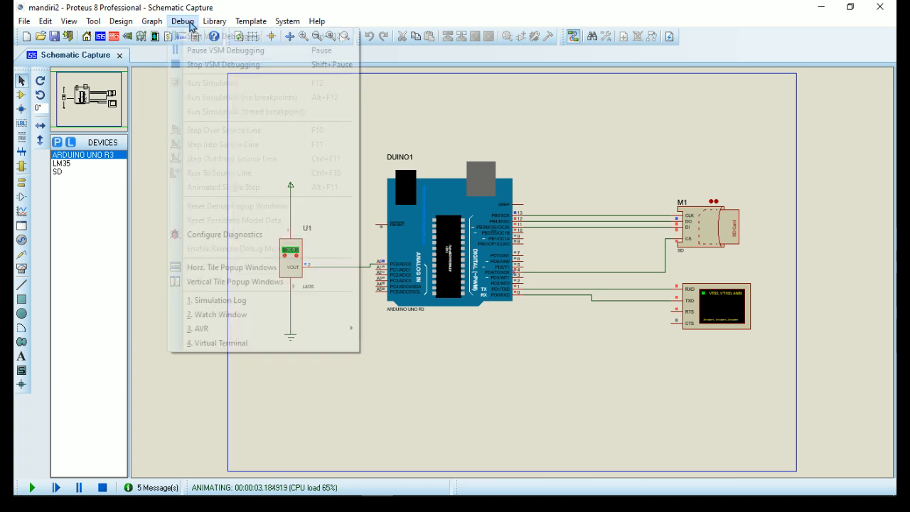
click(246, 343)
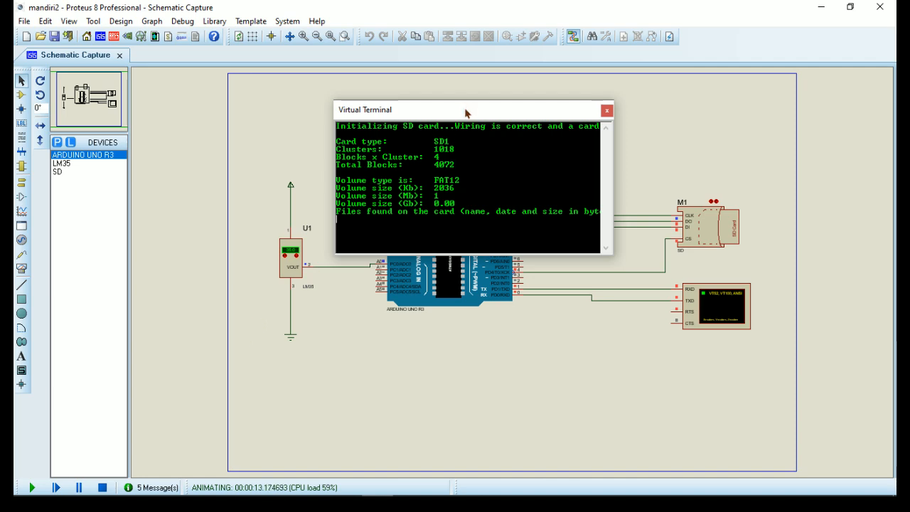
drag(465, 114, 451, 152)
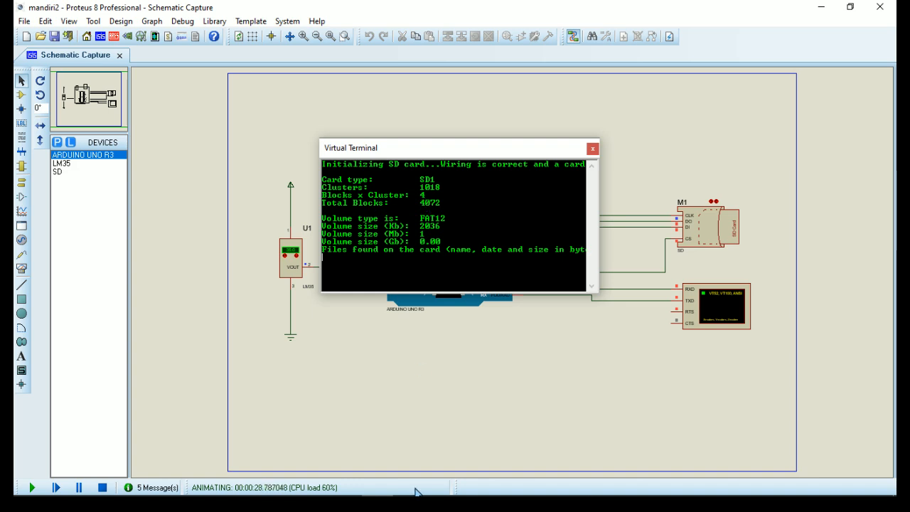
- Switch to the Arduino IDE to check the chipSelect line in the mandiri2 sketch, and return to the Virtual Terminal in Proteus
mouse_move(359, 472)
mouse_move(362, 440)
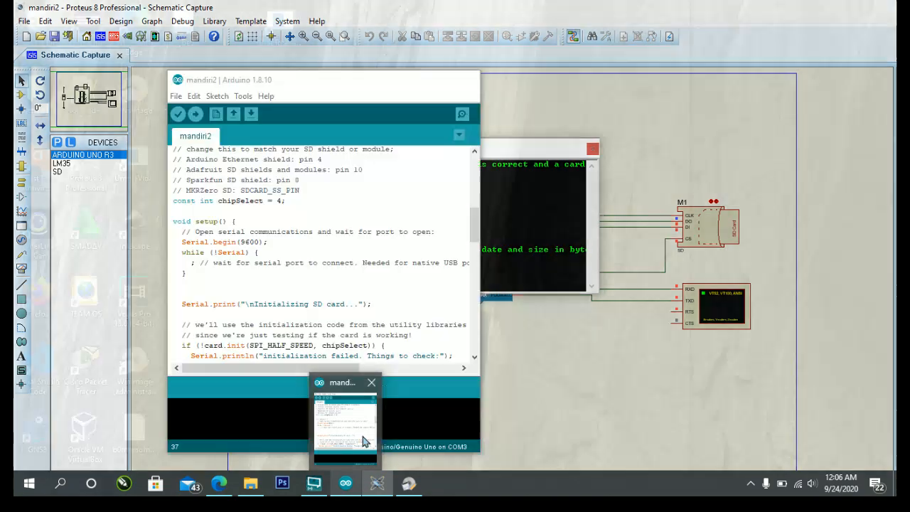
click(363, 440)
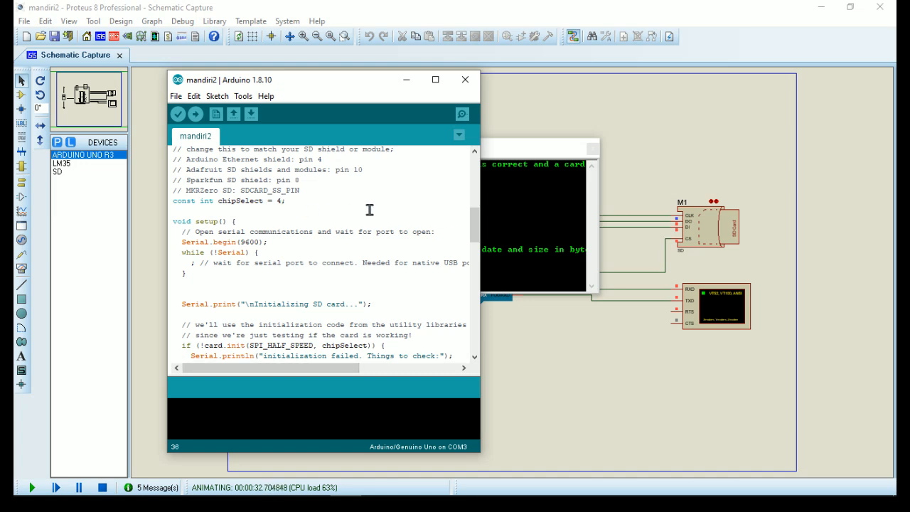
click(507, 210)
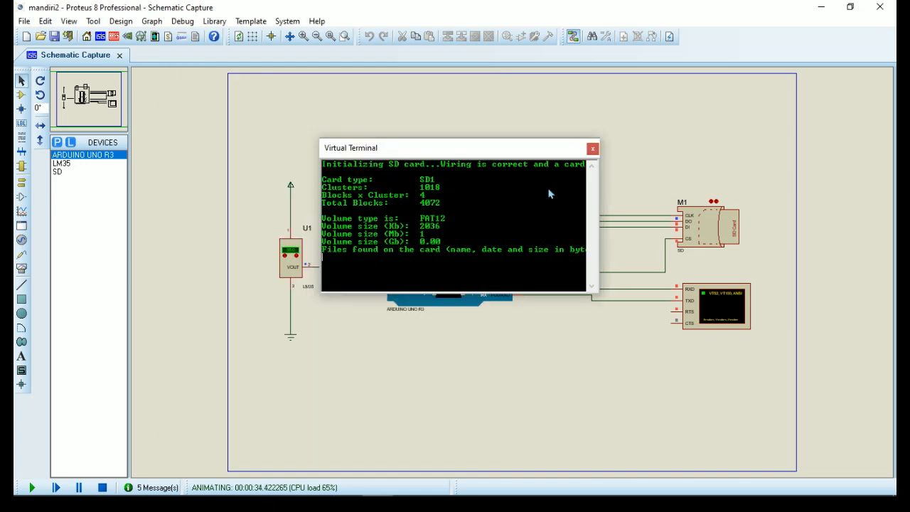
- Close the Virtual Terminal and stop the simulation
click(593, 149)
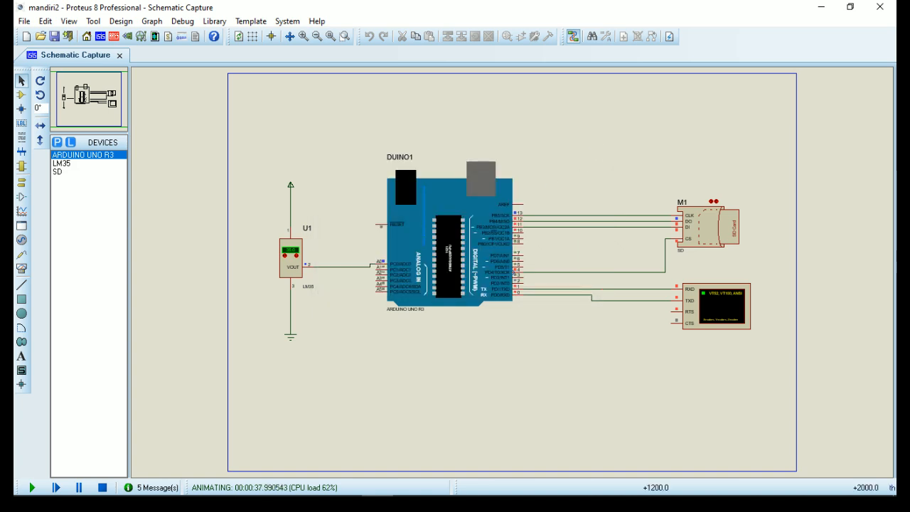
click(103, 487)
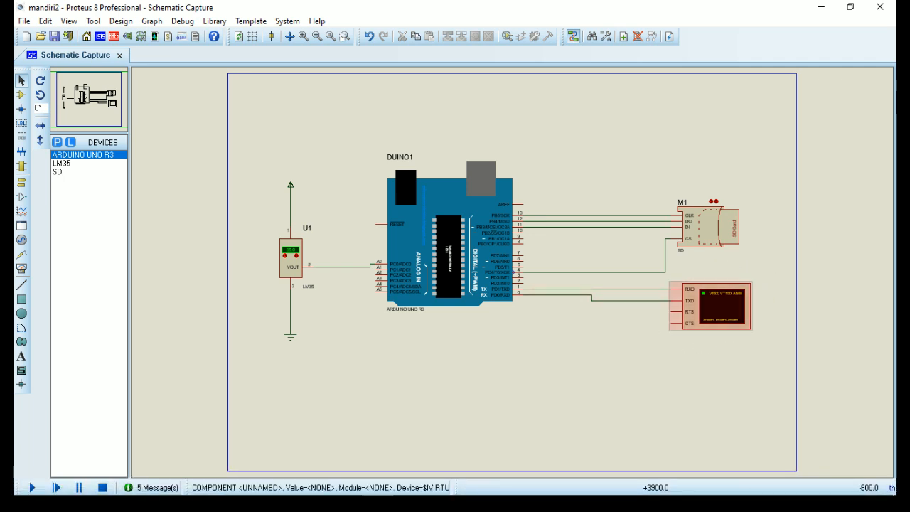
- Switch to the Arduino IDE, open the recent sketch mandiri2.1, and move its window clear of the mandiri2 sketch window
mouse_move(373, 494)
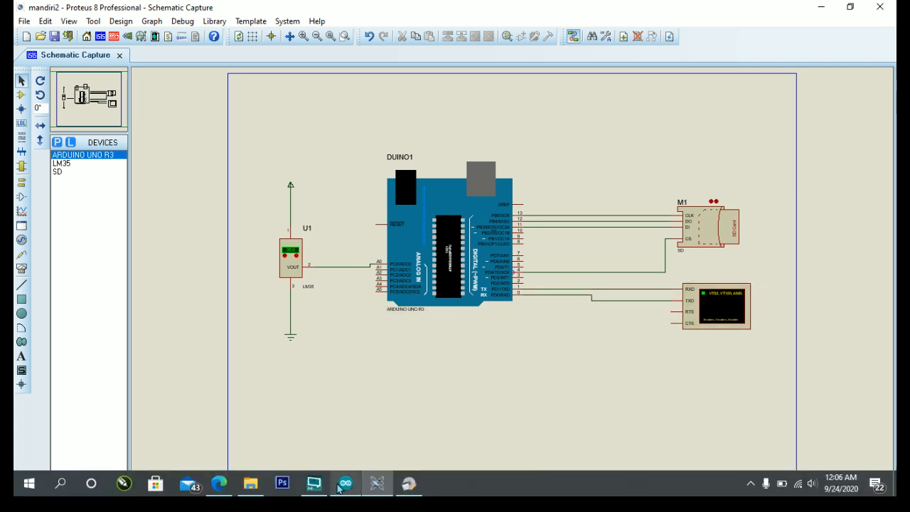
click(341, 486)
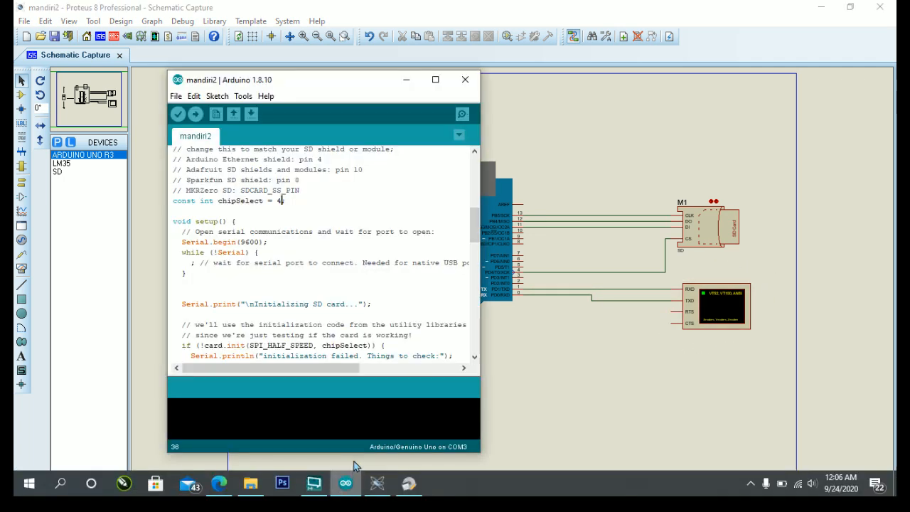
click(175, 96)
mouse_move(234, 141)
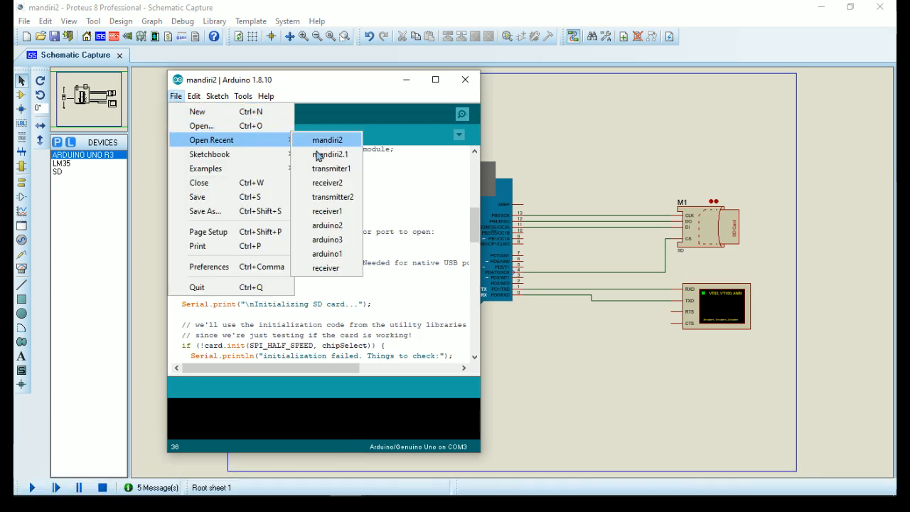
click(317, 155)
drag(349, 110, 431, 89)
click(400, 80)
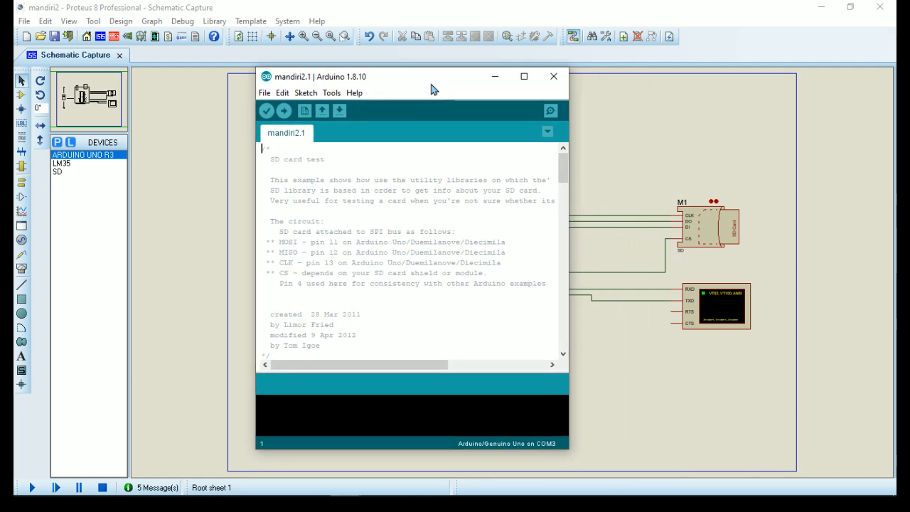
- Locate the CardInfo example among the Arduino IDE's SD library examples
click(265, 92)
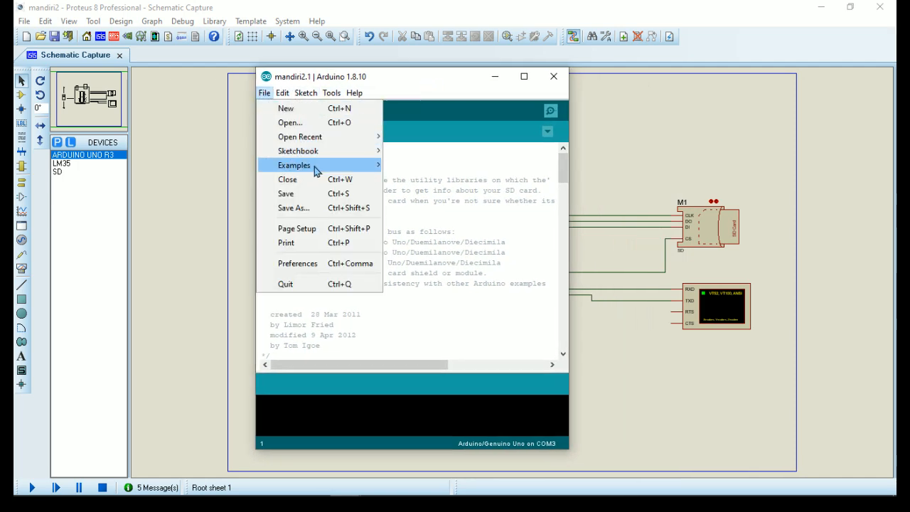
mouse_move(364, 172)
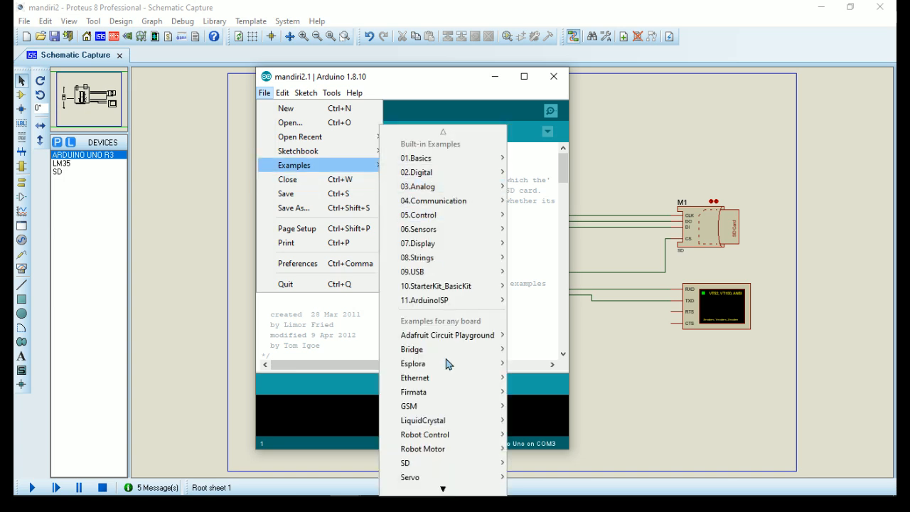
mouse_move(457, 463)
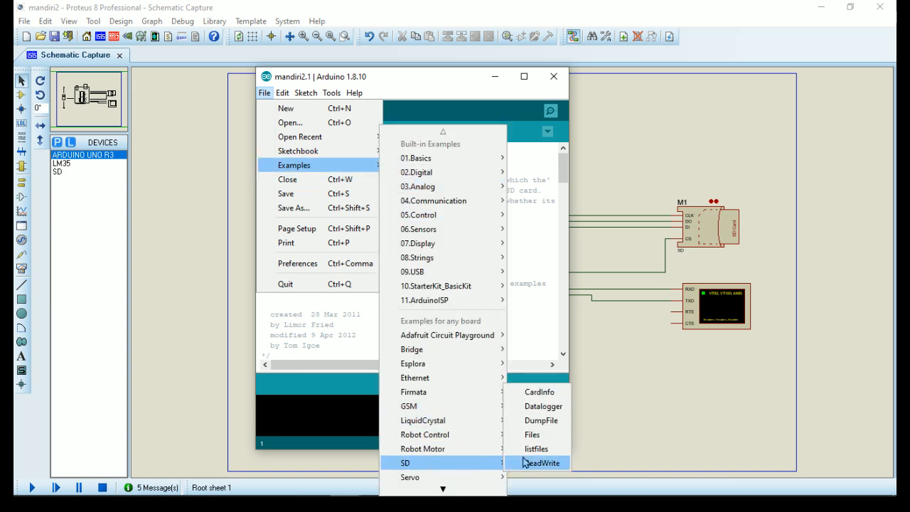
click(538, 393)
- Review the temperature-reading code at the end of the mandiri2.1 sketch and the available compile options, and close the sketch
mouse_move(566, 159)
mouse_down()
mouse_move(550, 253)
mouse_move(556, 331)
mouse_move(570, 320)
mouse_up()
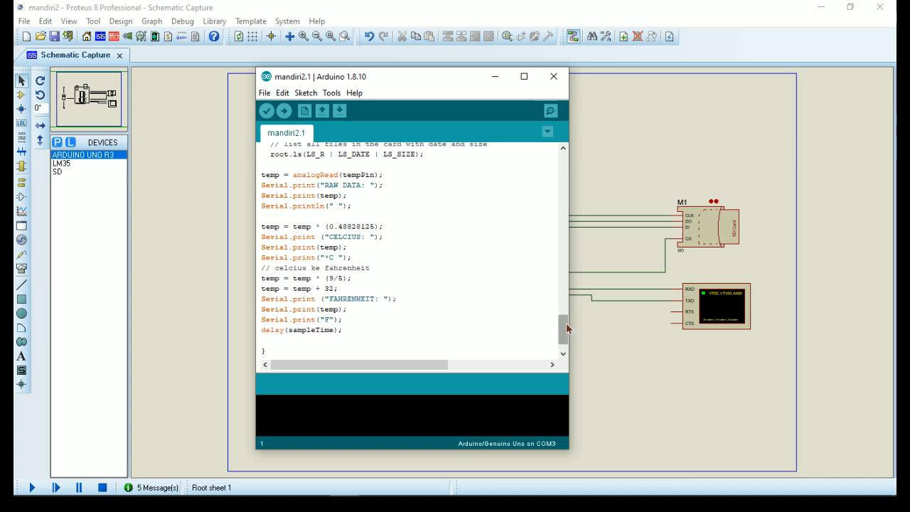
mouse_move(566, 328)
mouse_down()
mouse_move(565, 159)
mouse_move(559, 348)
mouse_up()
click(305, 92)
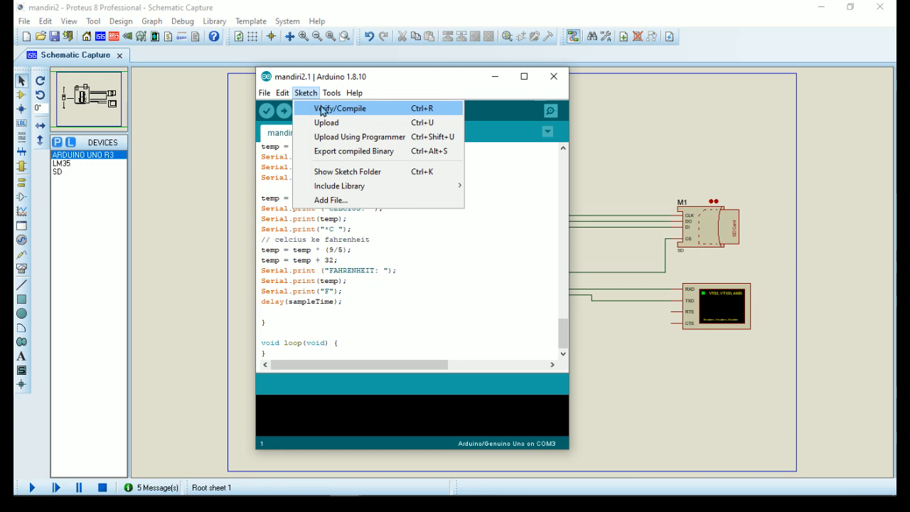
click(553, 76)
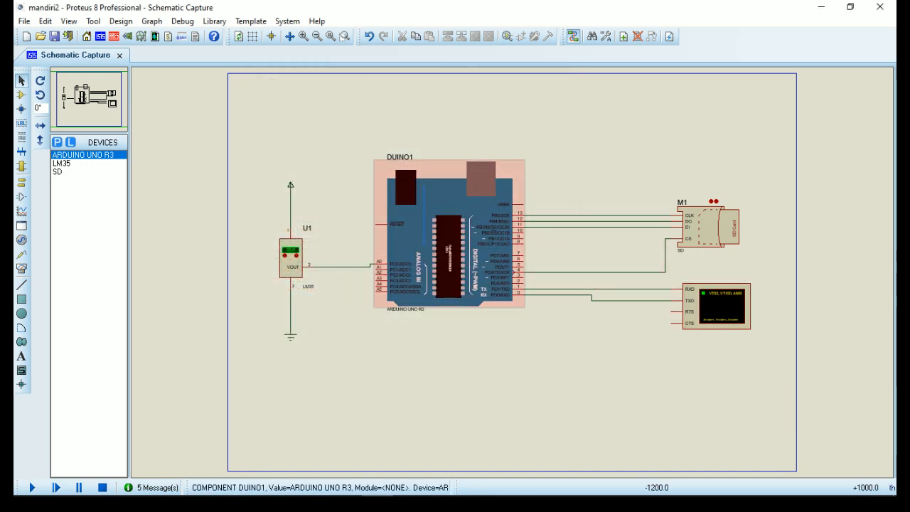
- Load mandiri2.1.ino.standard.hex from the mandiri2.1 folder as the Arduino UNO R3's program file in Proteus
double_click(419, 235)
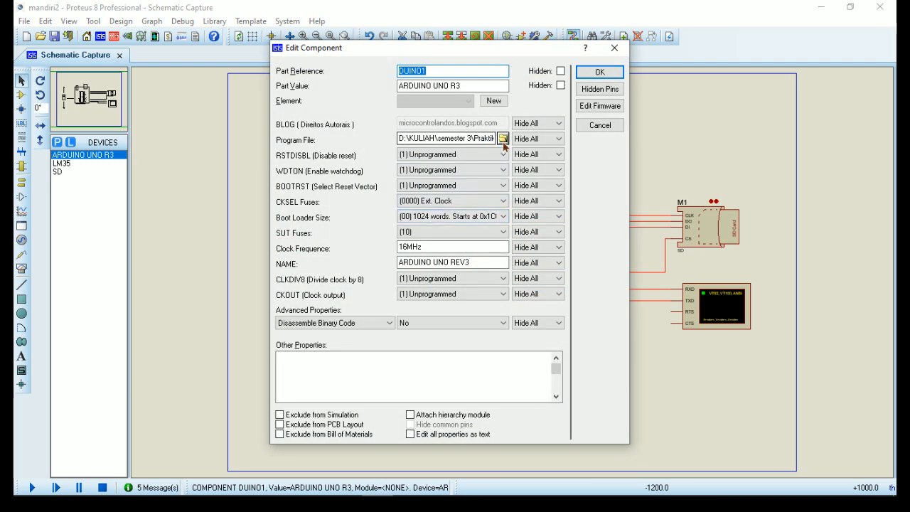
click(505, 134)
click(499, 125)
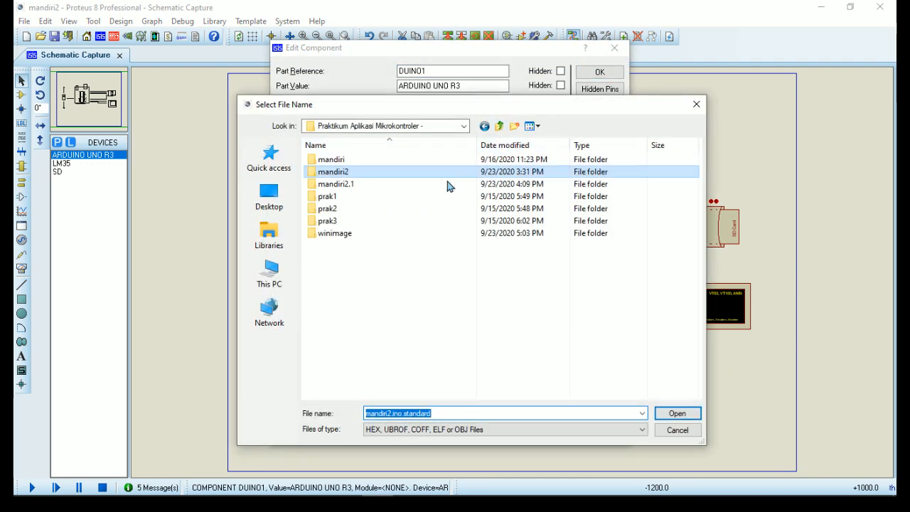
click(446, 187)
double_click(447, 186)
click(426, 159)
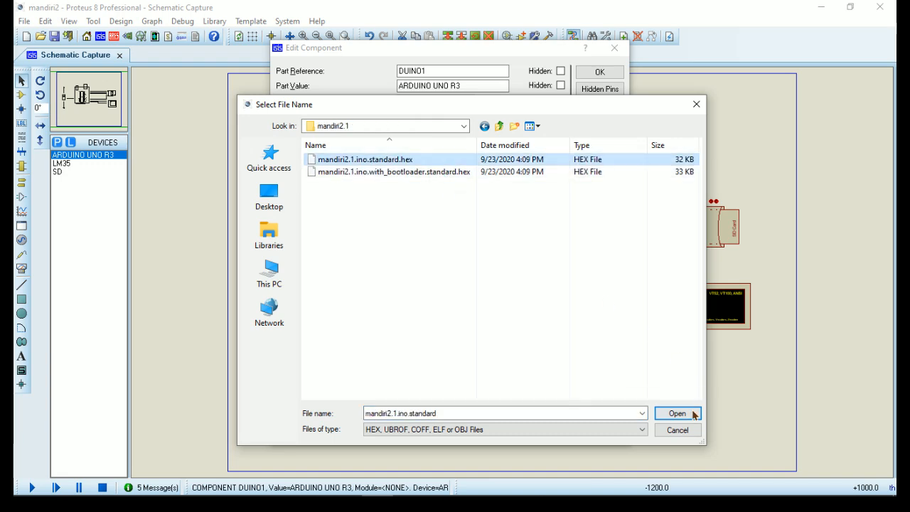
click(691, 413)
click(599, 72)
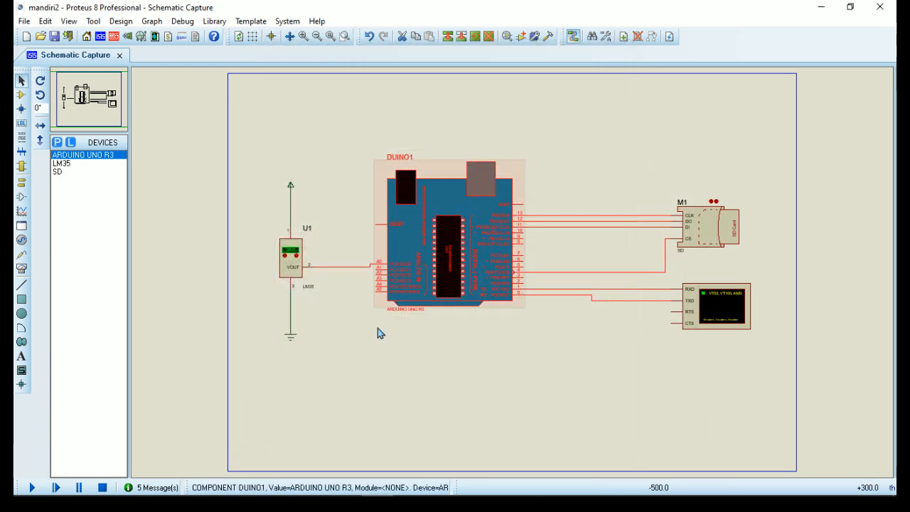
- Run the simulation, show the Virtual Terminal higher over the schematic to check the SD card and temperature output, and stop the run
click(32, 487)
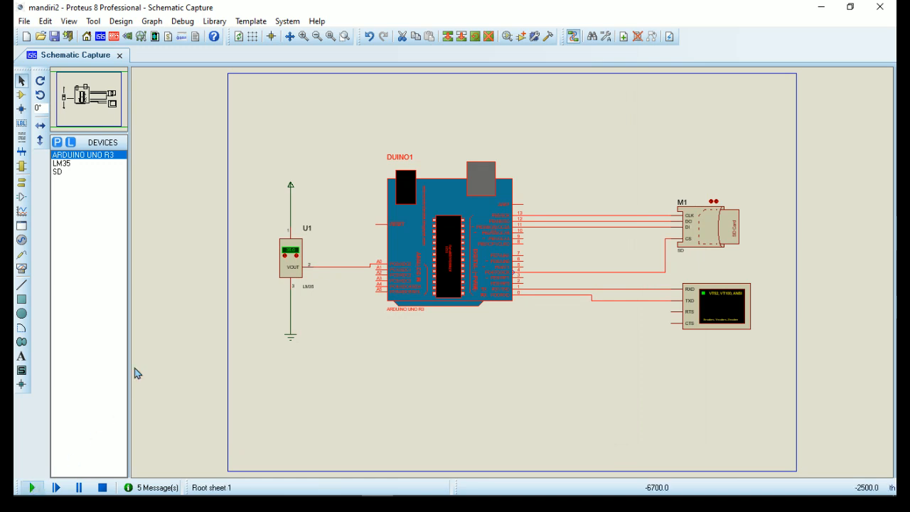
click(182, 22)
click(286, 343)
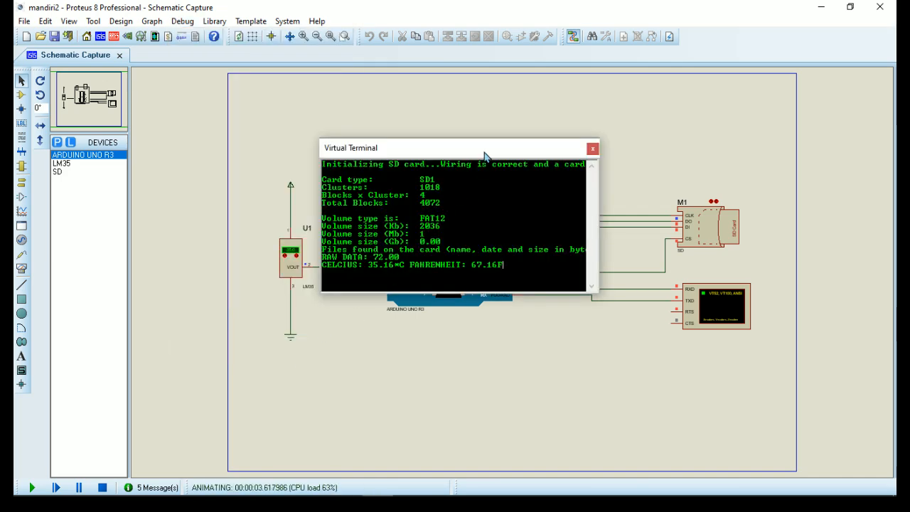
drag(484, 155, 518, 93)
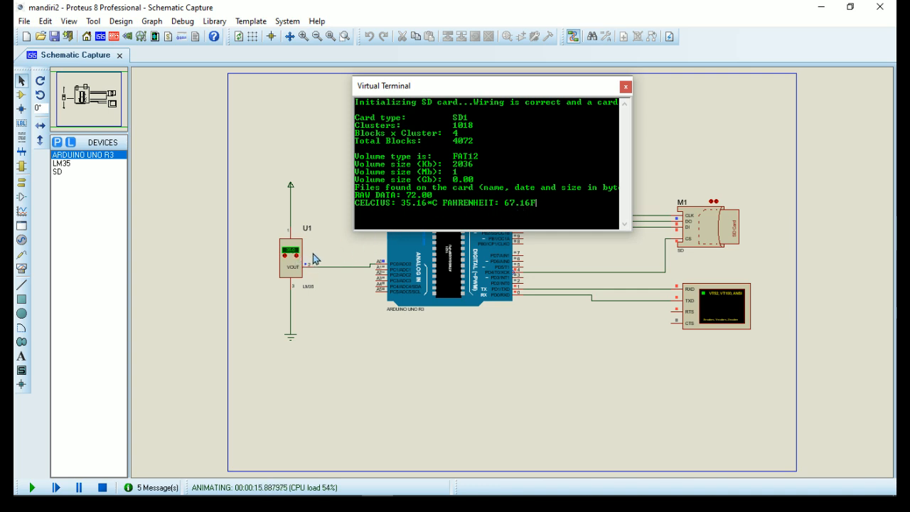
click(625, 87)
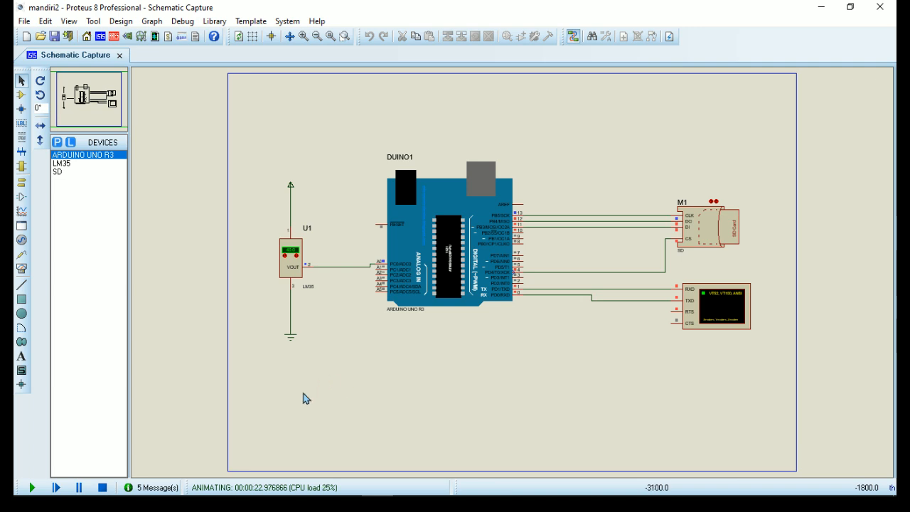
click(102, 487)
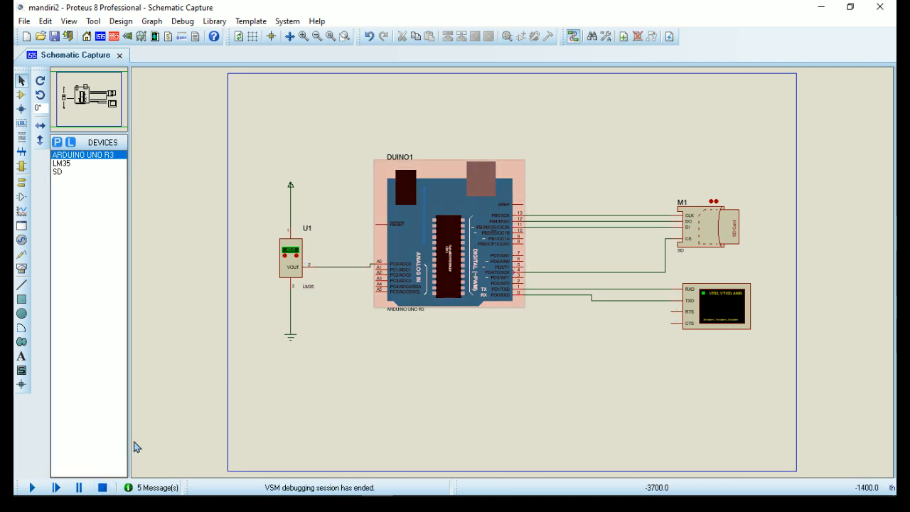
- Run the simulation again, check the temperature output in the Virtual Terminal, and close the terminal
click(32, 486)
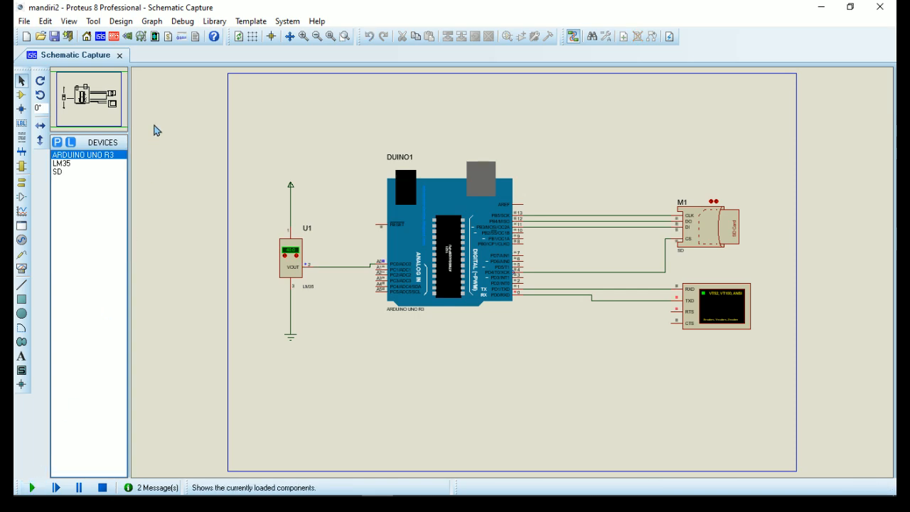
click(181, 21)
click(262, 344)
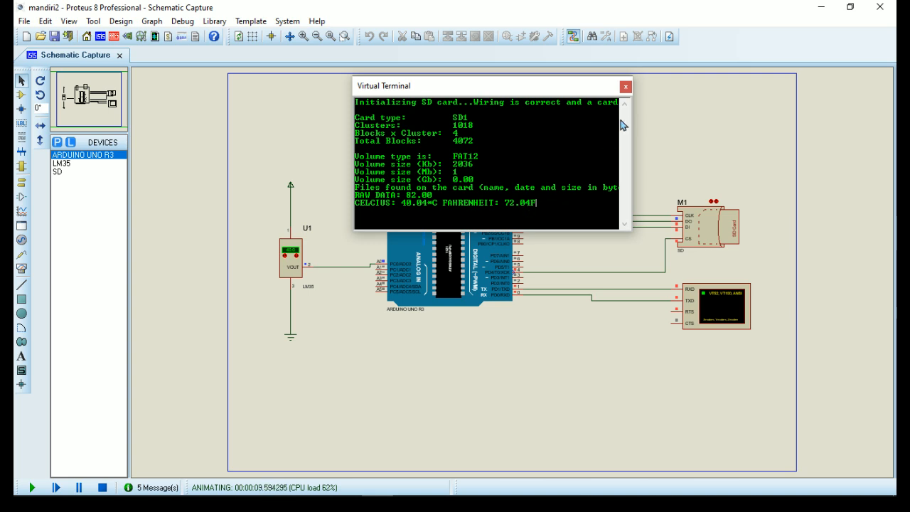
click(625, 87)
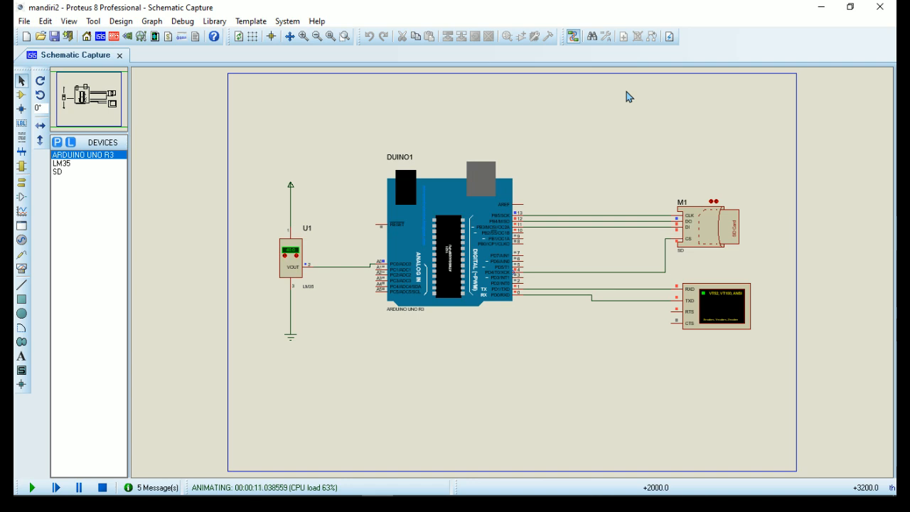
click(32, 488)
click(309, 488)
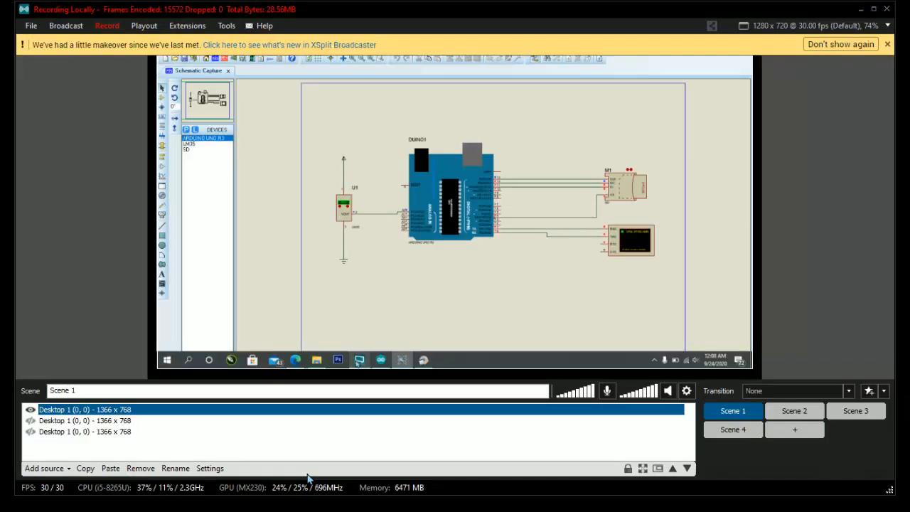